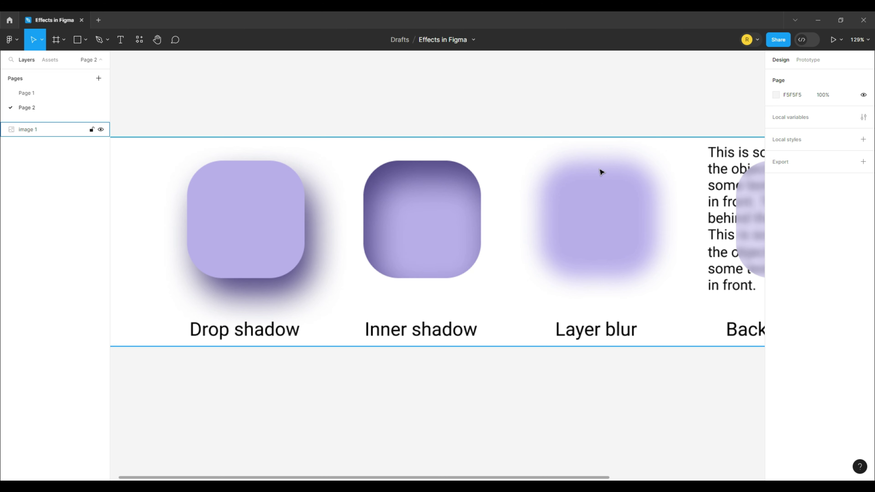
Examine the reference image comparing drop shadow, inner shadow, layer blur and background blur
left_click(613, 271)
scroll(586, 269, "right", 2)
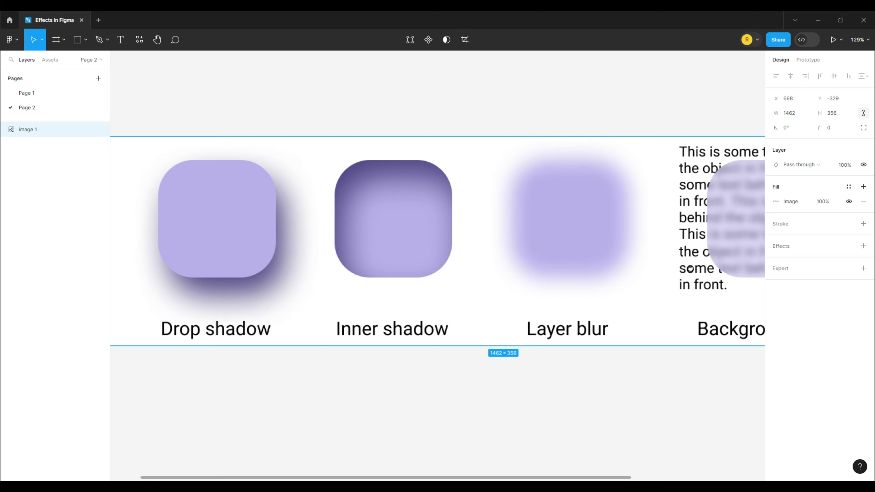
scroll(707, 261, "right", 5)
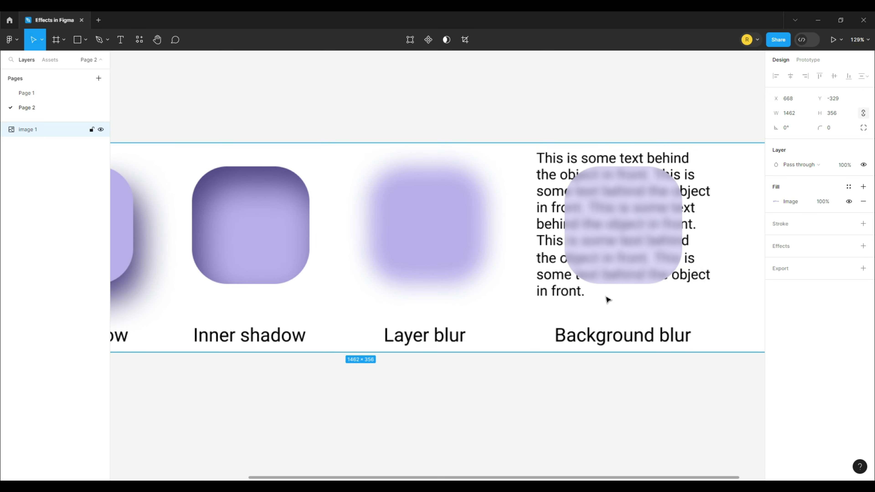
scroll(608, 300, "down", 5)
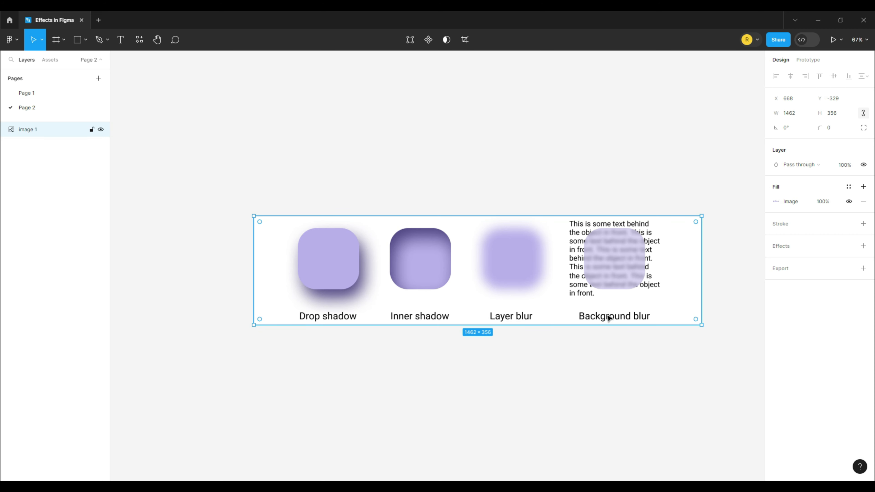
scroll(608, 326, "up", 3)
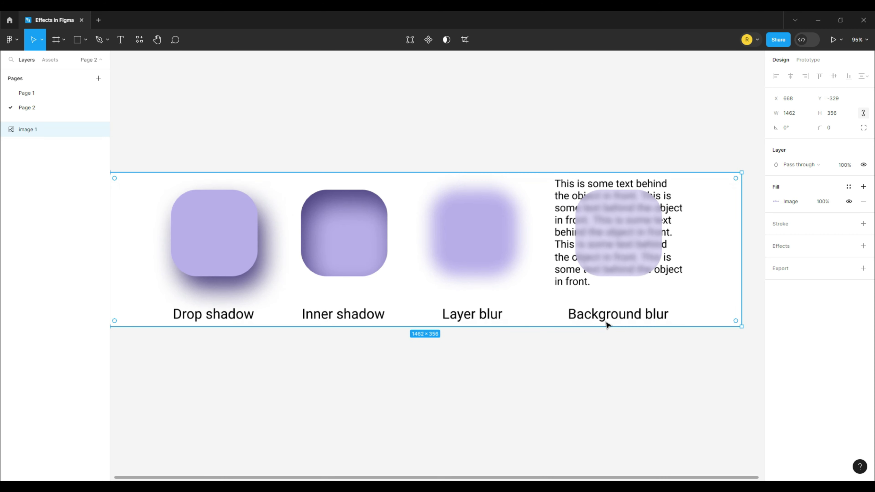
left_click_drag(572, 340, 578, 325)
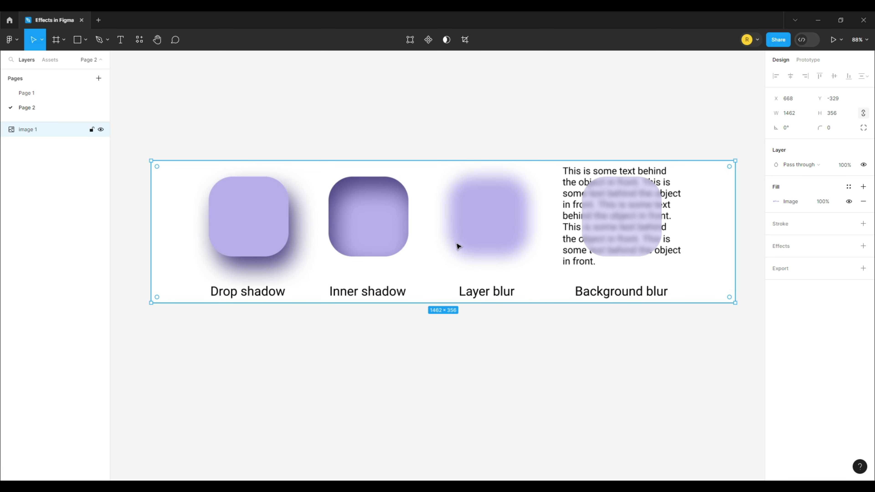
scroll(469, 275, "down", 5)
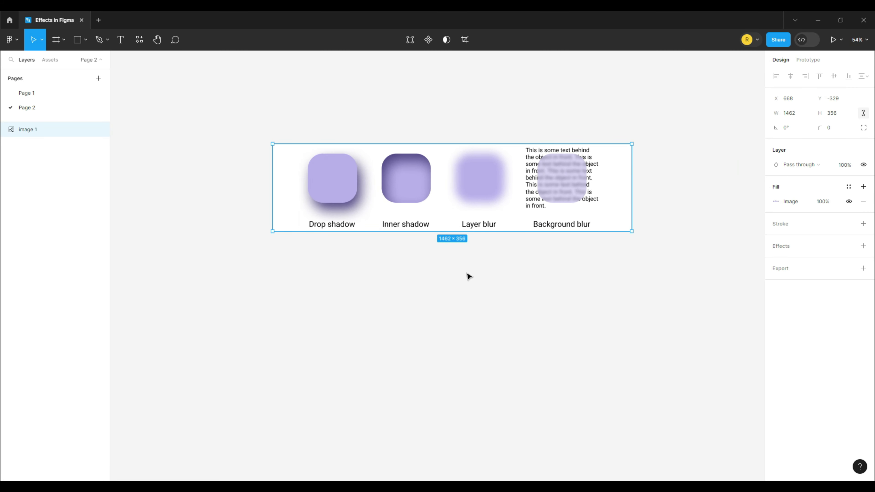
Add a MacBook Pro 14" desktop preset frame, 1512 × 982, in the empty canvas area below the reference image
scroll(468, 275, "down", 8)
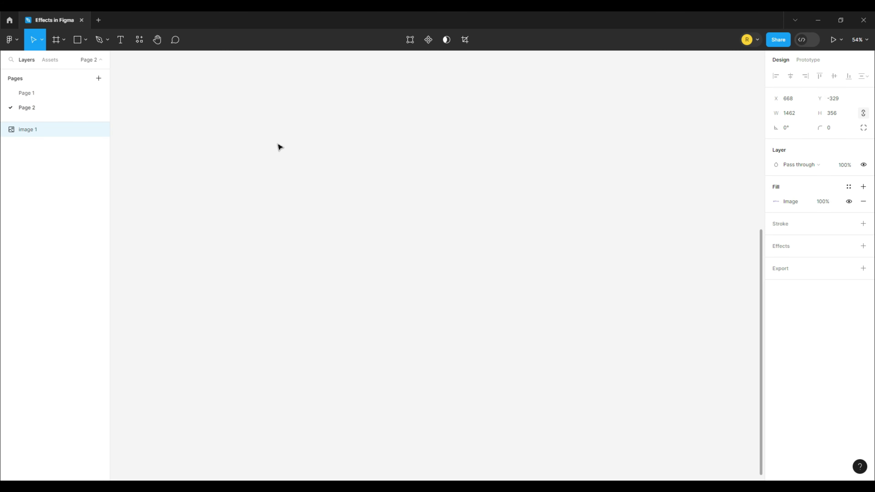
key("f")
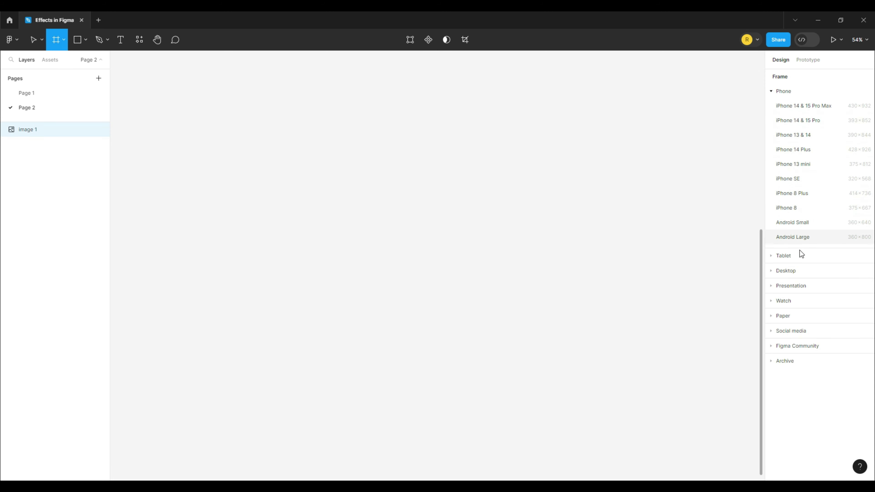
left_click(797, 272)
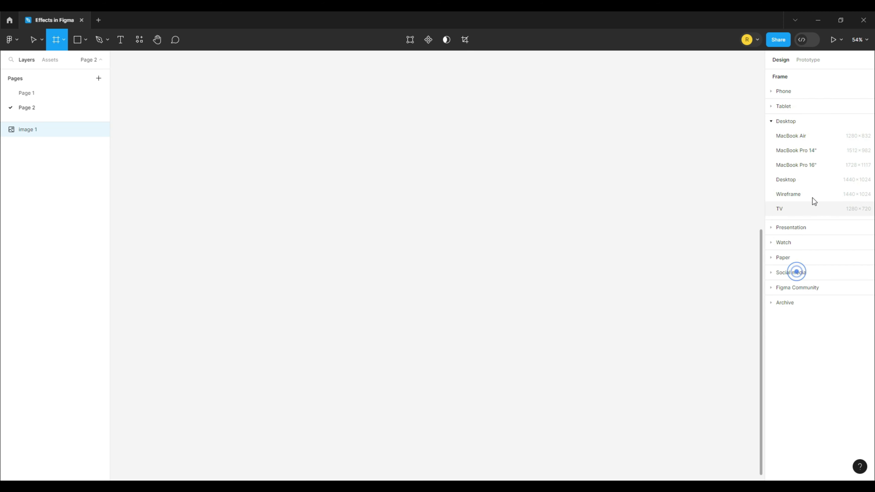
left_click(816, 153)
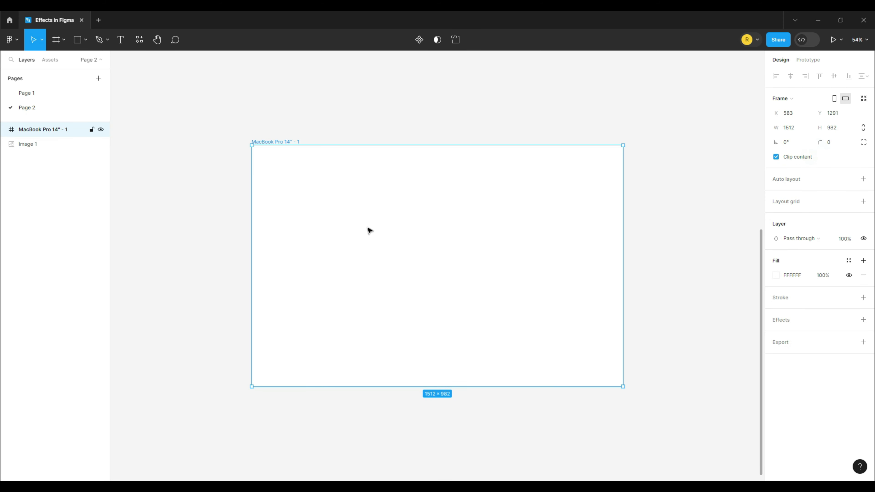
Draw a rectangle about 654 × 166 near the frame's middle and round its corners fully to a radius of 83
scroll(427, 272, "up", 4)
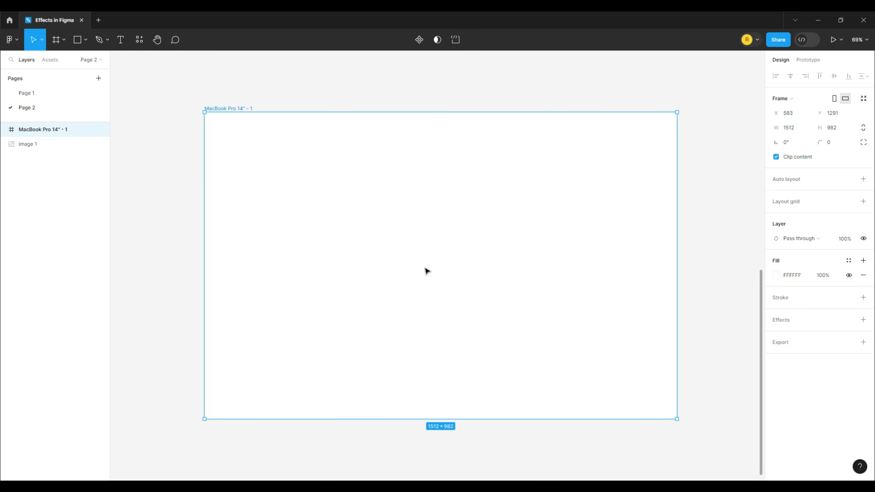
left_click(85, 39)
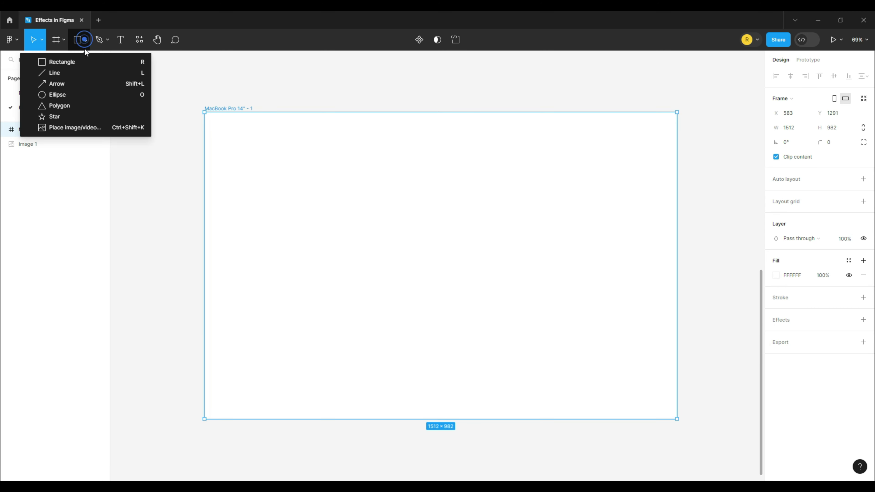
left_click(86, 64)
mouse_move(351, 232)
left_mouse_down()
mouse_move(485, 275)
mouse_move(555, 283)
left_mouse_up()
mouse_move(503, 264)
left_mouse_down()
mouse_move(495, 274)
mouse_move(493, 257)
left_mouse_up()
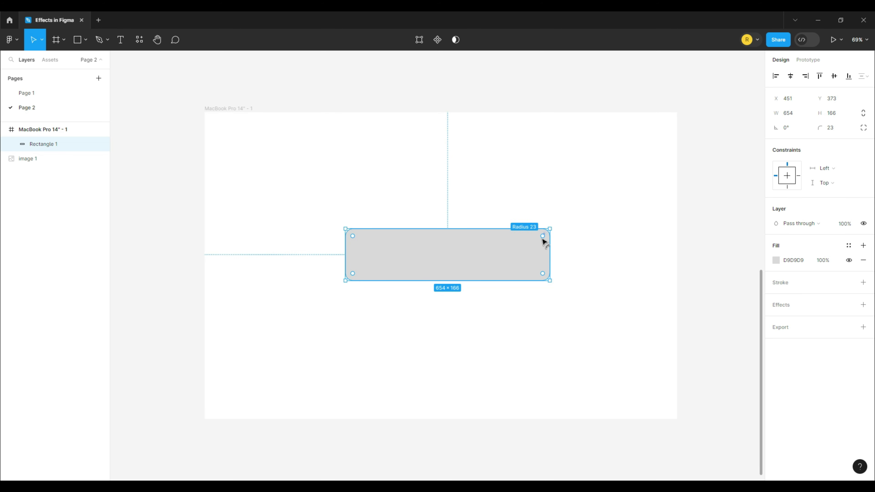
left_click_drag(544, 235, 490, 260)
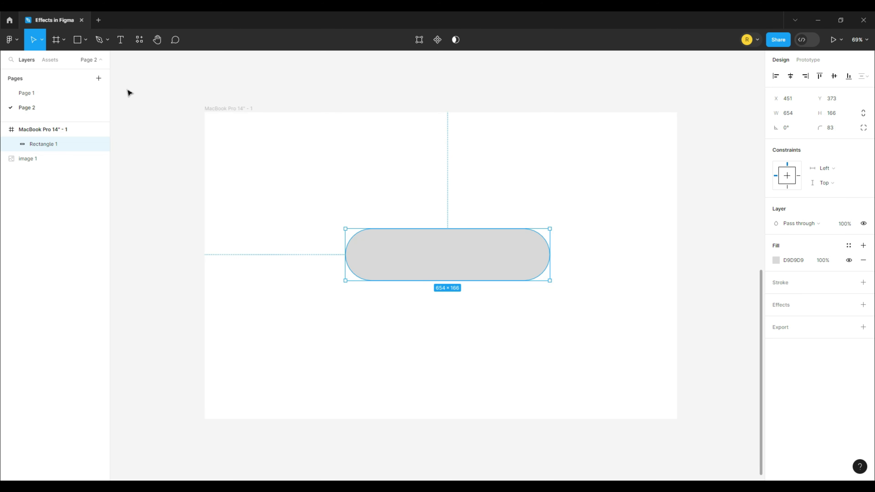
Add the text "Login" at font size 96 and place it over the middle of the rounded rectangle
left_click(120, 40)
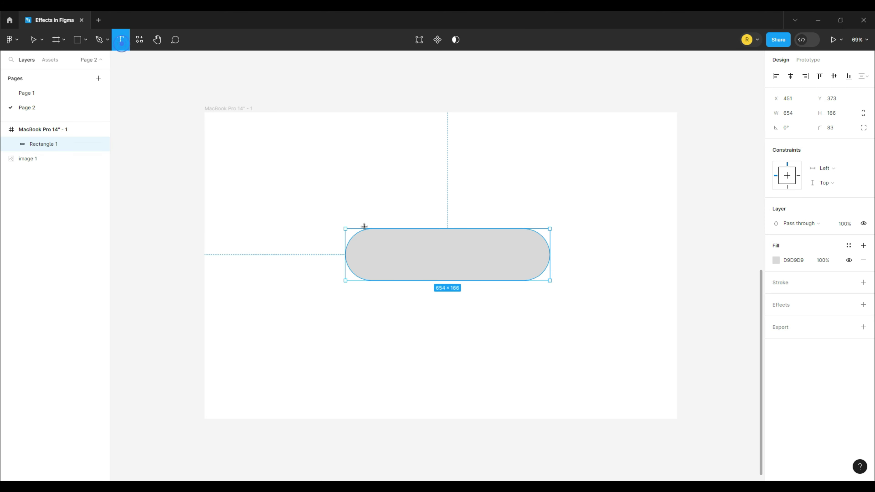
left_click(397, 254)
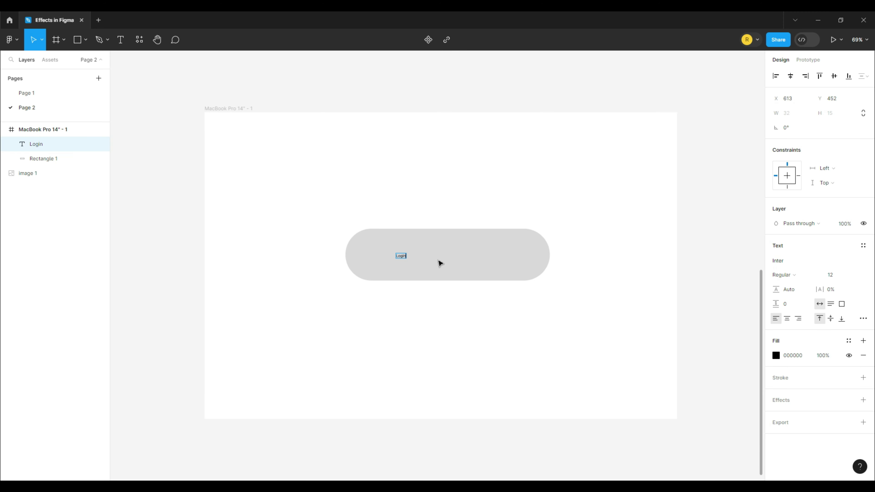
left_click(445, 264)
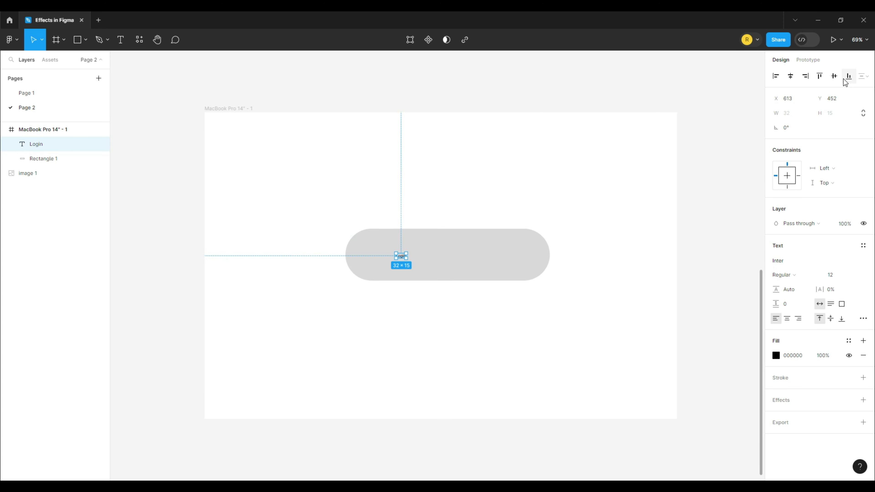
left_click(855, 279)
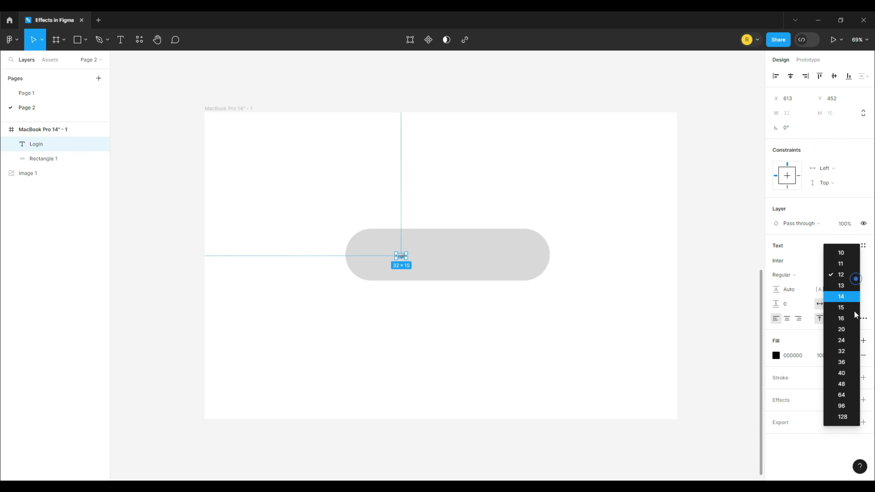
left_click(843, 406)
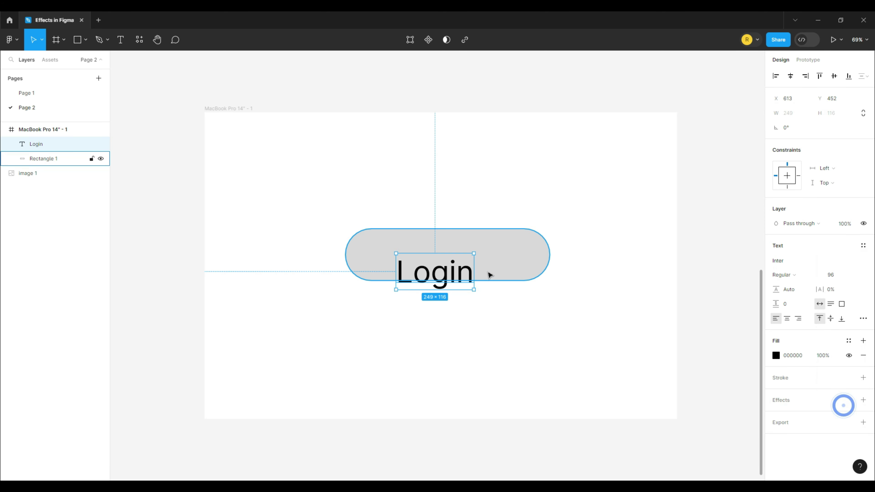
left_click_drag(464, 278, 478, 255)
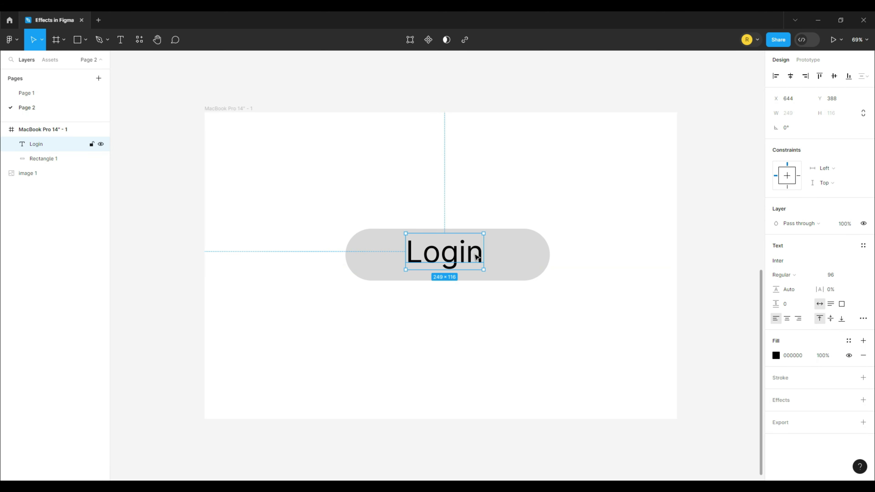
Change the rounded rectangle's fill to a light purple
left_click(513, 259)
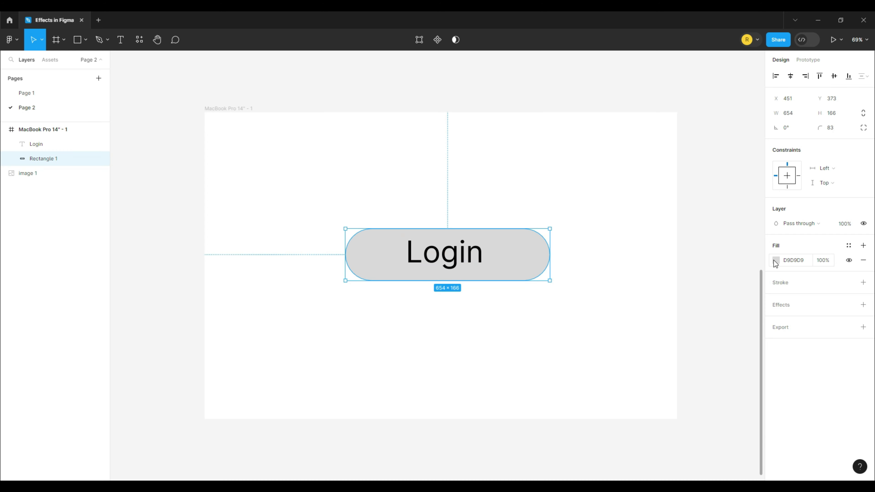
left_click(776, 261)
mouse_move(710, 287)
left_mouse_down()
mouse_move(697, 316)
mouse_move(715, 309)
mouse_move(708, 275)
left_mouse_up()
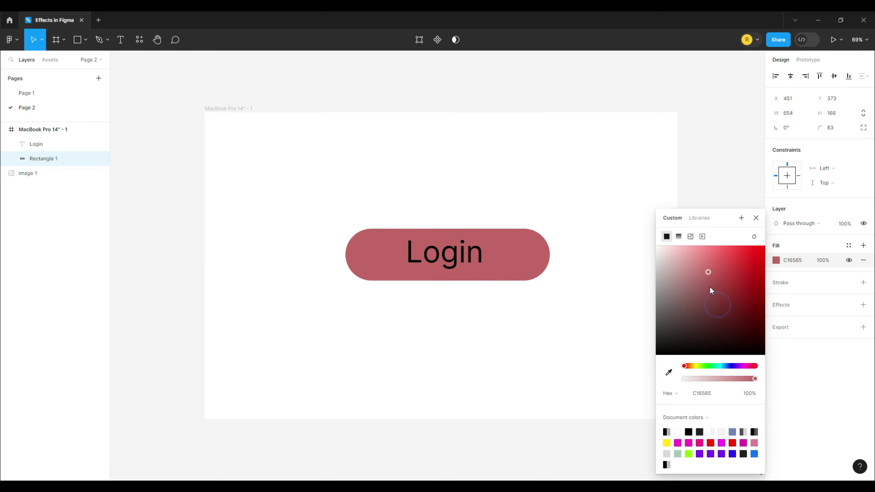
left_click_drag(709, 366, 737, 374)
left_click_drag(721, 277, 696, 267)
Align the Login text and the rounded rectangle on their horizontal and vertical centres
left_click(464, 254)
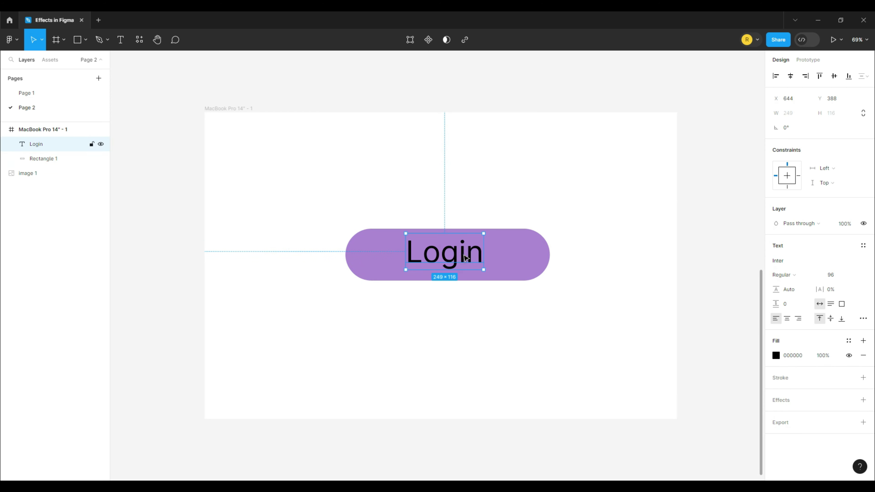
left_click(530, 275, "shift")
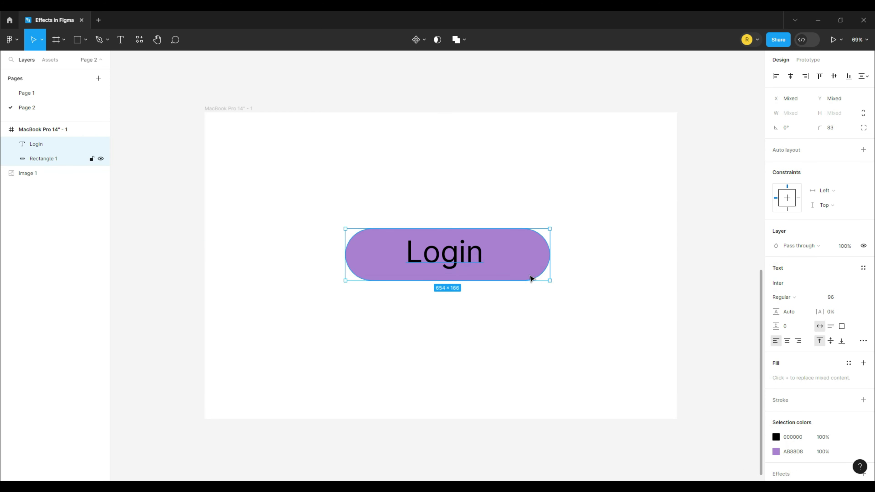
left_click(792, 77)
left_click(835, 77)
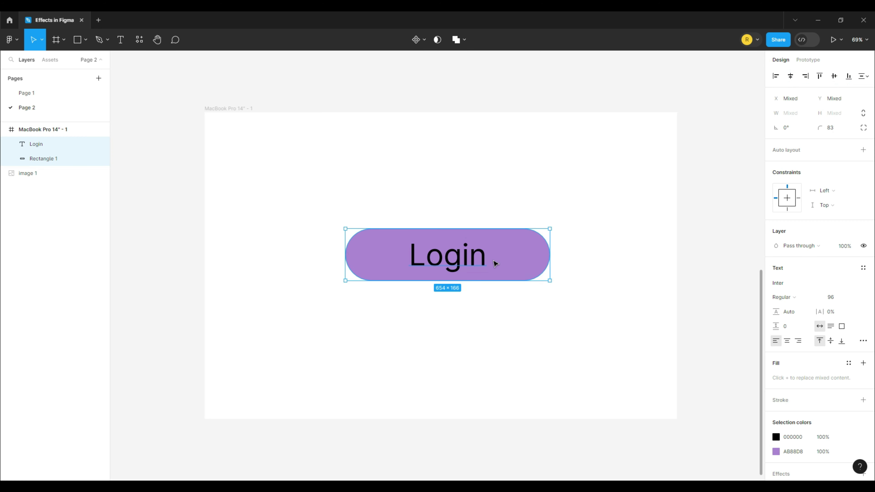
Group the Login text with the rectangle and move the group to the centre of the frame
key("ctrl+g")
mouse_move(496, 263)
left_mouse_down()
mouse_move(477, 265)
mouse_move(489, 273)
left_mouse_up()
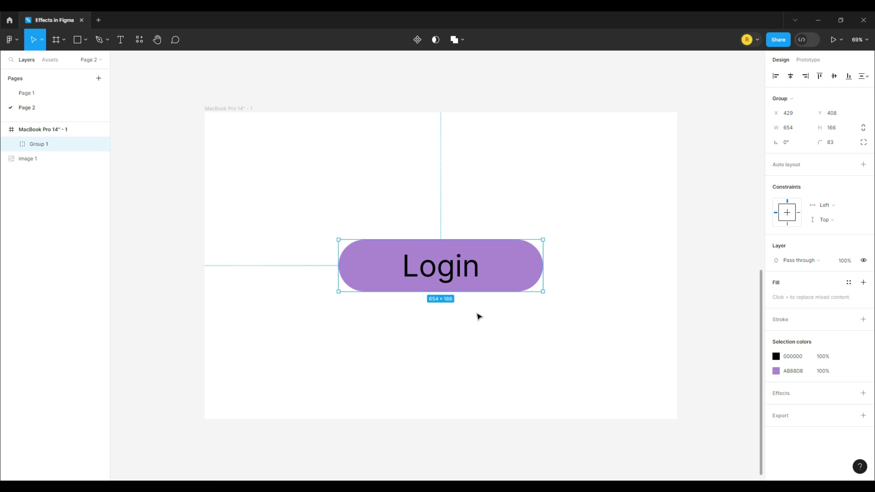
Add an effect to the rectangle inside the Login button group and set its type to Inner shadow
scroll(548, 330, "up", 5)
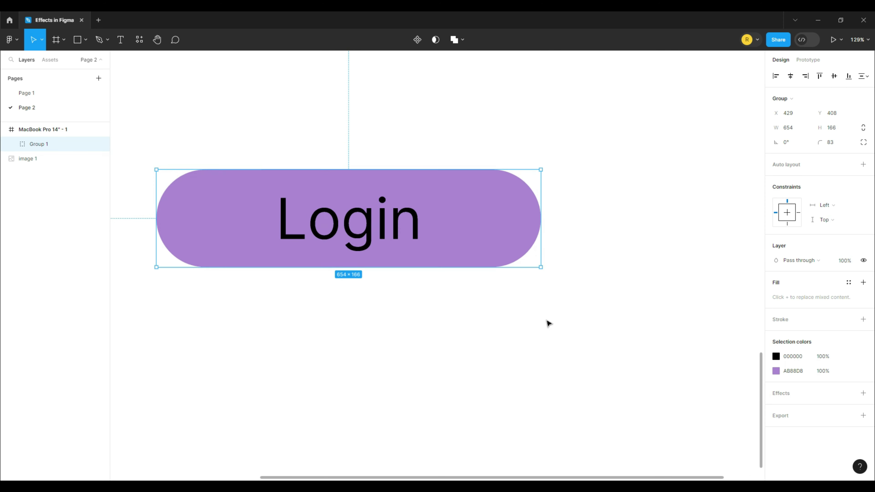
scroll(546, 331, "left", 3)
scroll(594, 363, "right", 1)
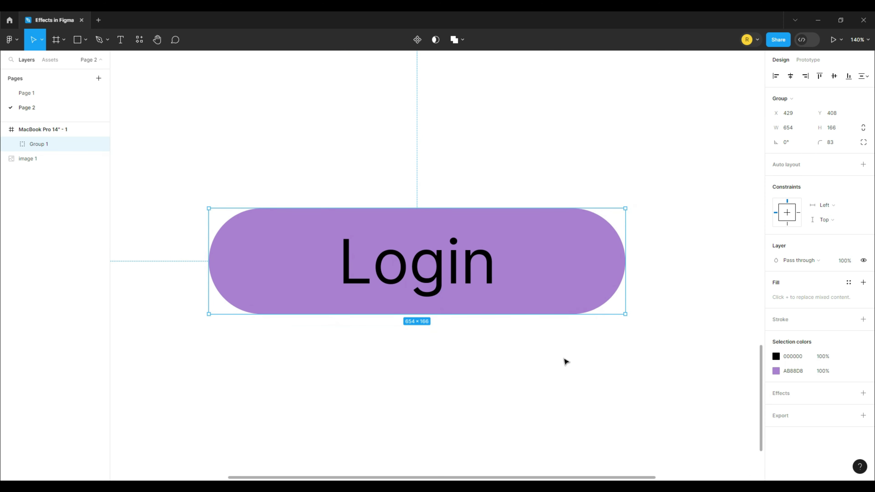
scroll(565, 360, "up", 2)
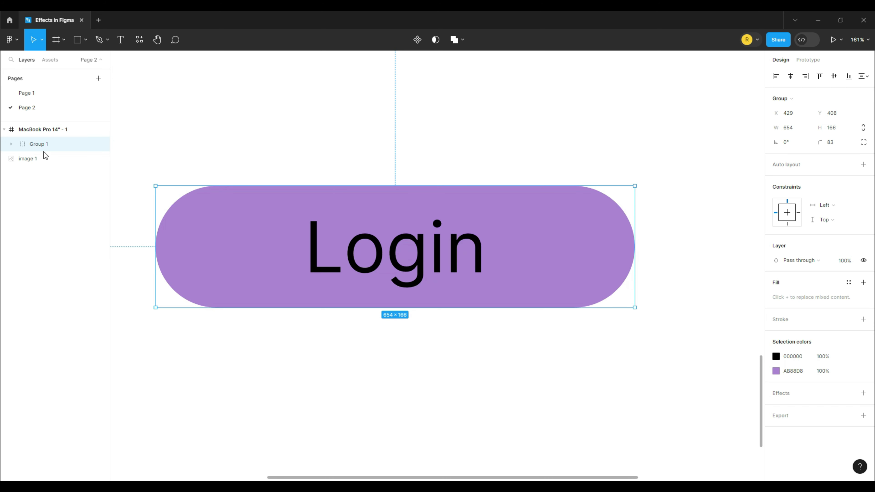
left_click(12, 144)
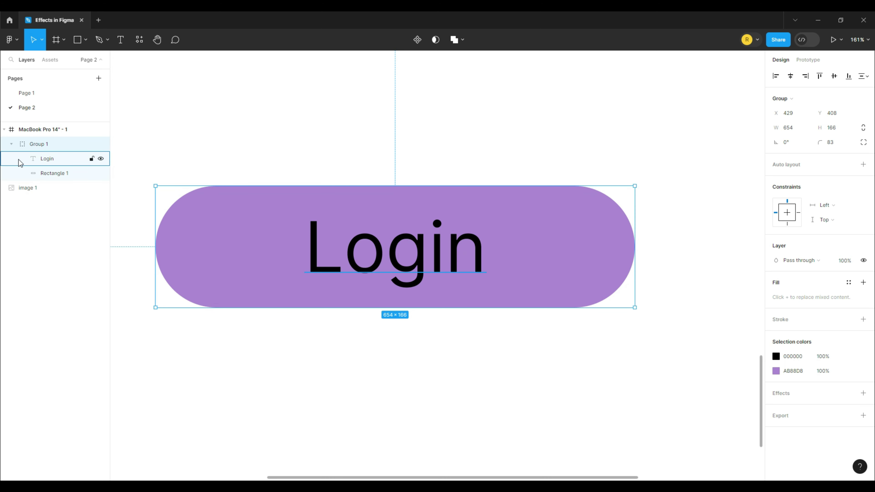
left_click(37, 172)
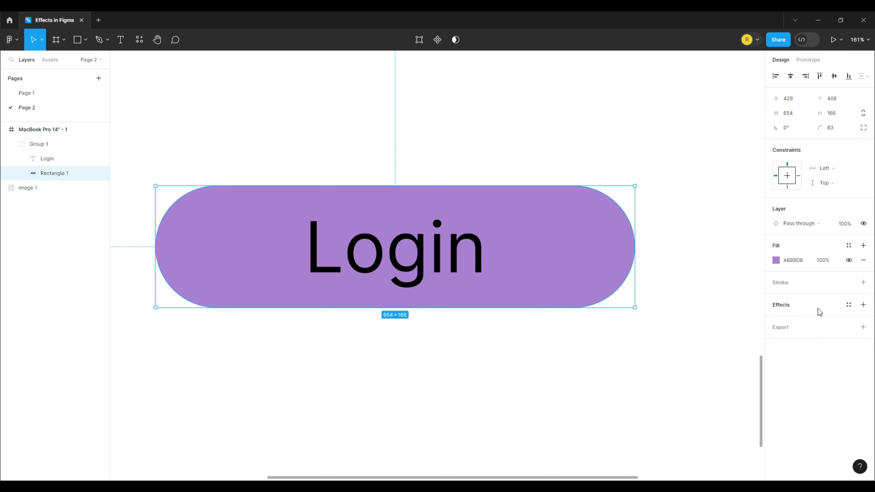
left_click(864, 305)
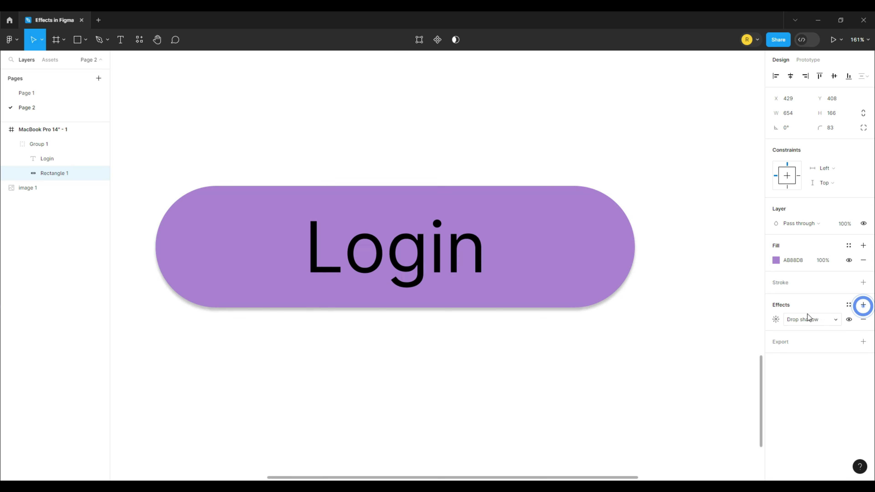
left_click(837, 323)
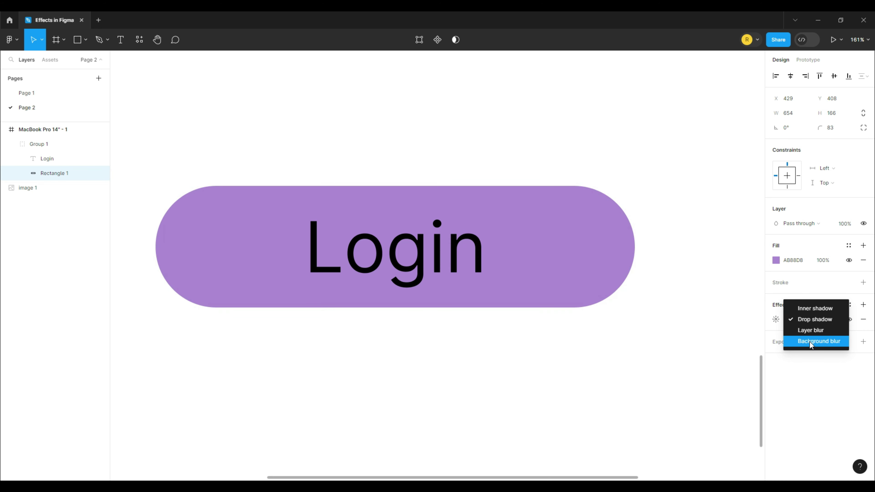
left_click(816, 309)
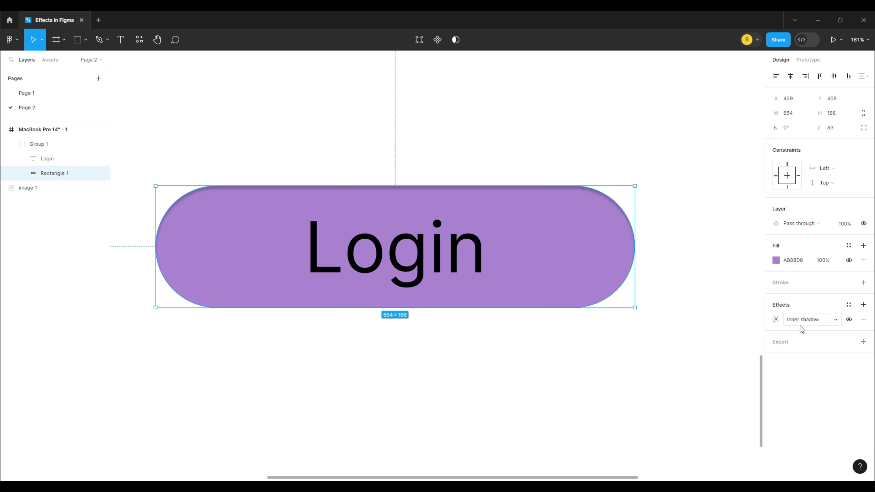
Open the inner shadow's settings beside the button and shift the shadow's offset to X -46 and Y -37
left_click(777, 322)
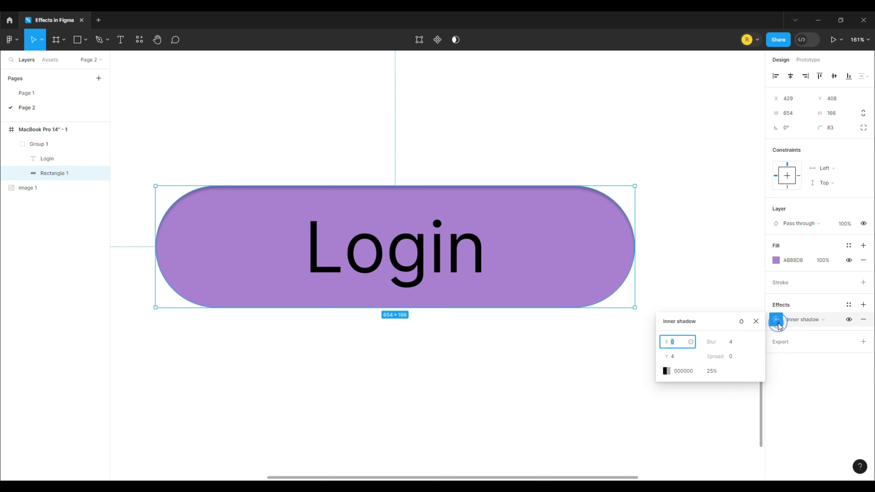
left_click_drag(709, 325, 701, 249)
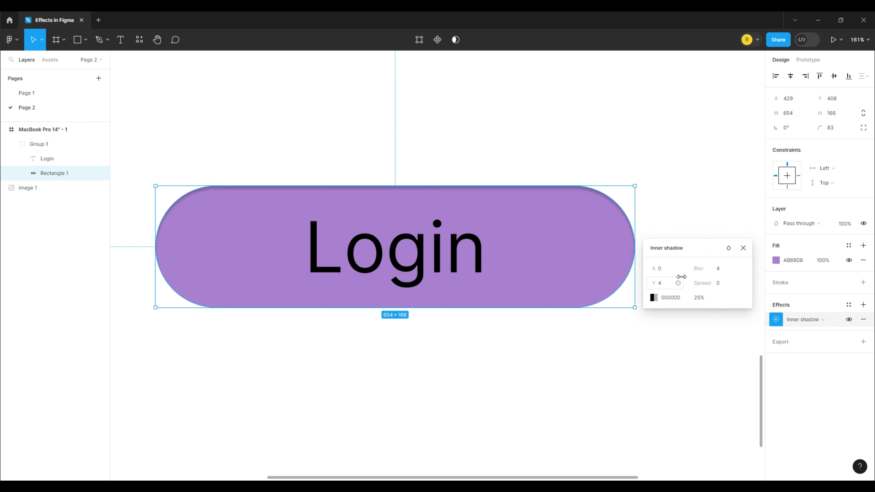
left_click_drag(655, 269, 684, 269)
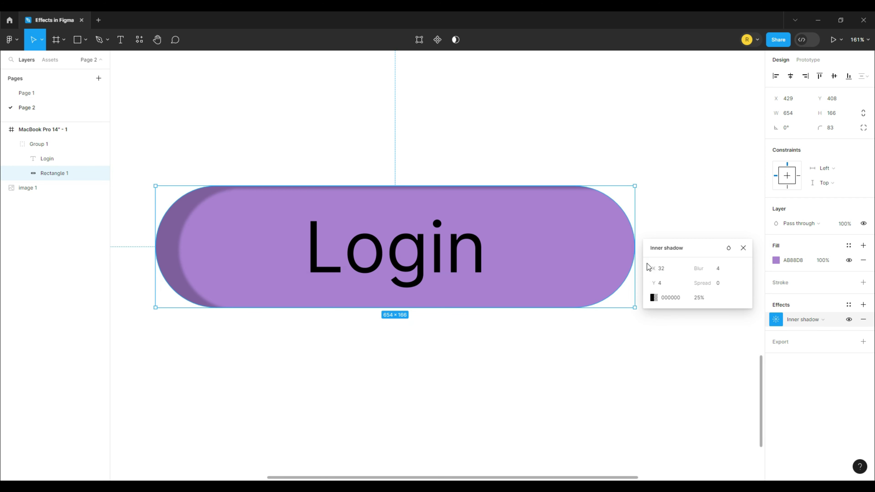
left_click_drag(651, 269, 540, 268)
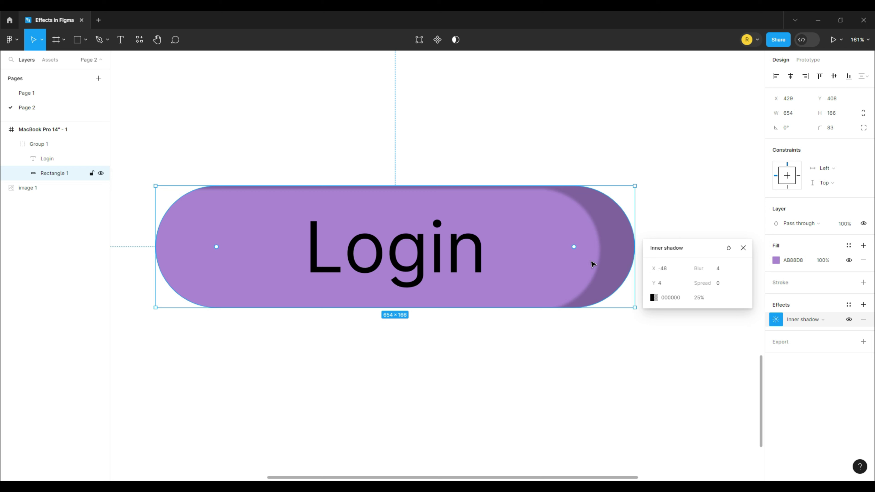
mouse_move(654, 269)
left_mouse_down()
mouse_move(609, 269)
mouse_move(738, 272)
mouse_move(652, 270)
left_mouse_up()
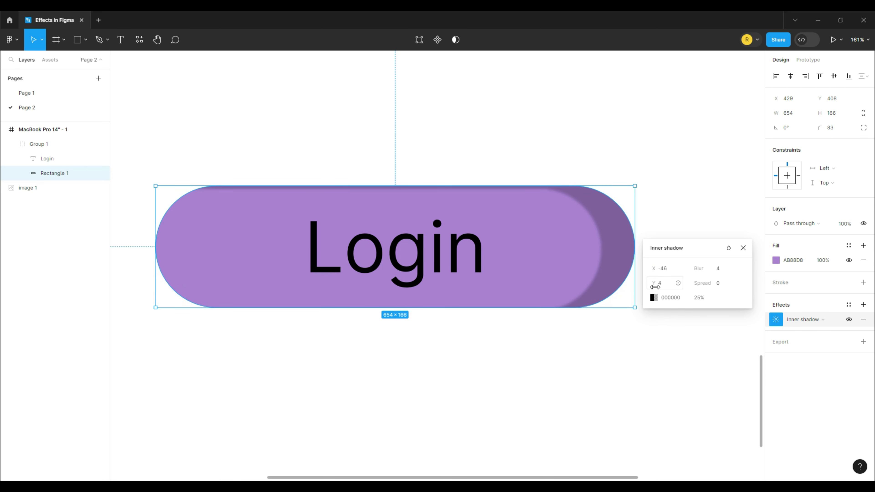
left_click_drag(656, 283, 619, 283)
Set both the X and Y offsets of the inner shadow to 8
left_click(664, 270)
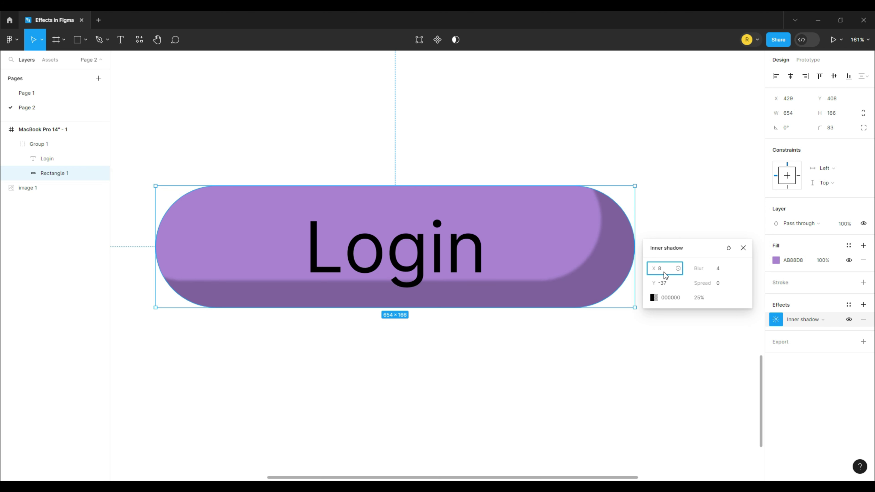
key("Return")
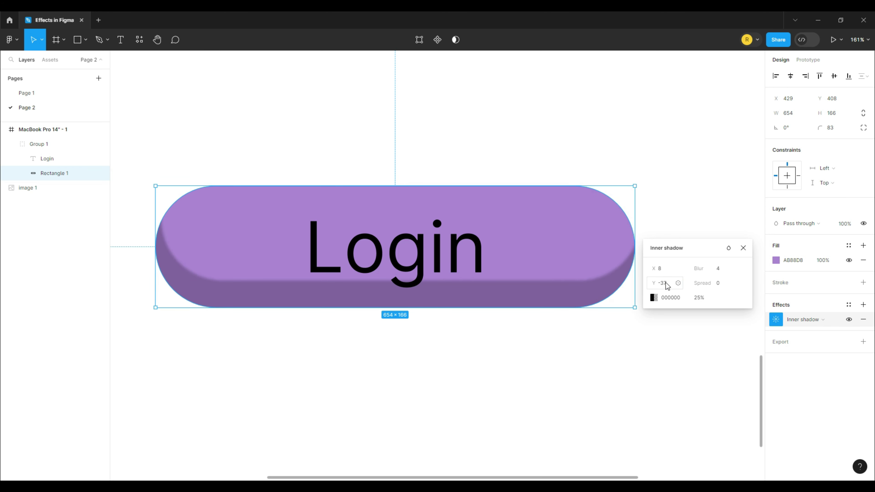
left_click(666, 282)
key("Return")
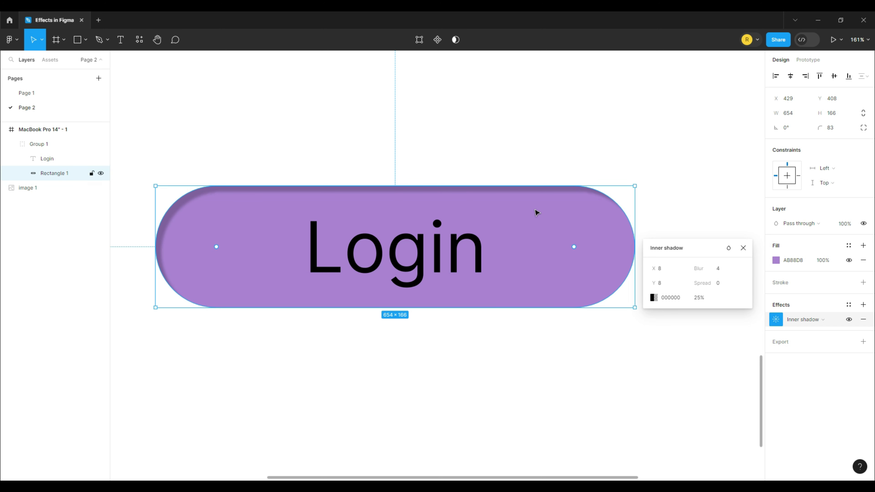
Set the inner shadow's blur to 10
left_click(717, 271)
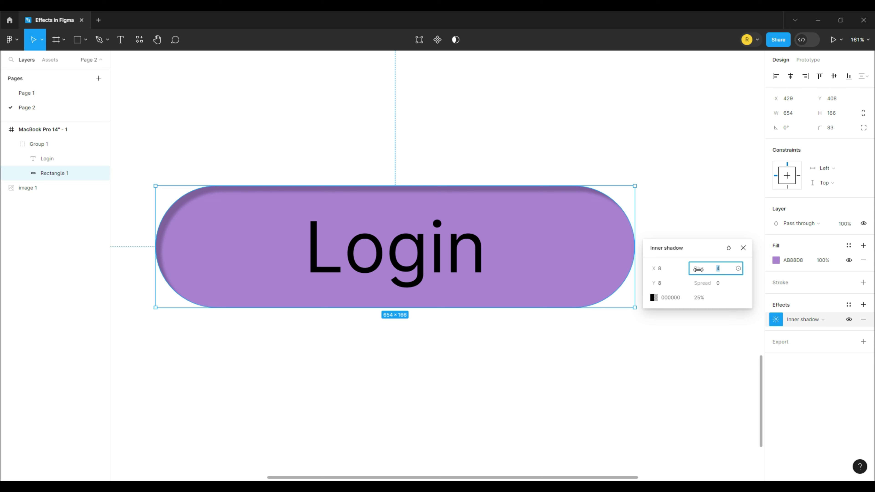
left_click_drag(701, 270, 712, 274)
left_click(723, 273)
type("10")
key("Return")
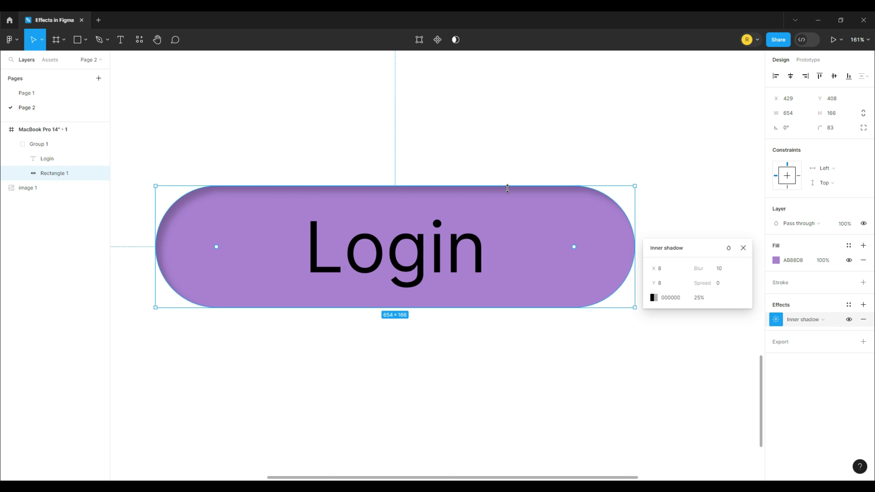
Try inner shadow blur values of 20 and 30 on the button and return the blur to 10
scroll(508, 188, "up", 3)
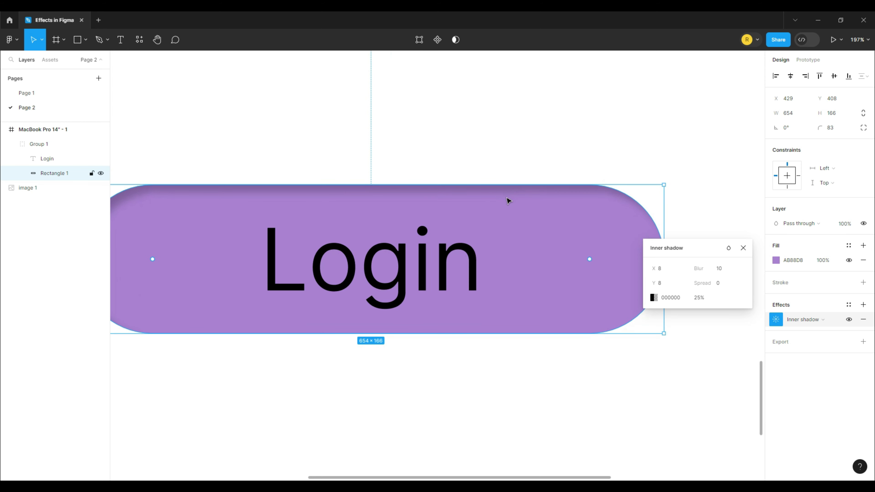
scroll(514, 214, "left", 3)
left_click(723, 269)
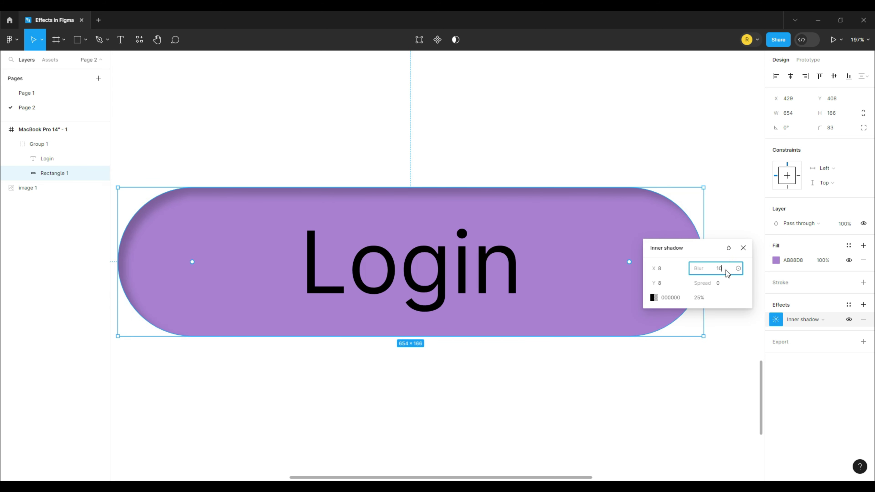
type("20")
key("Return")
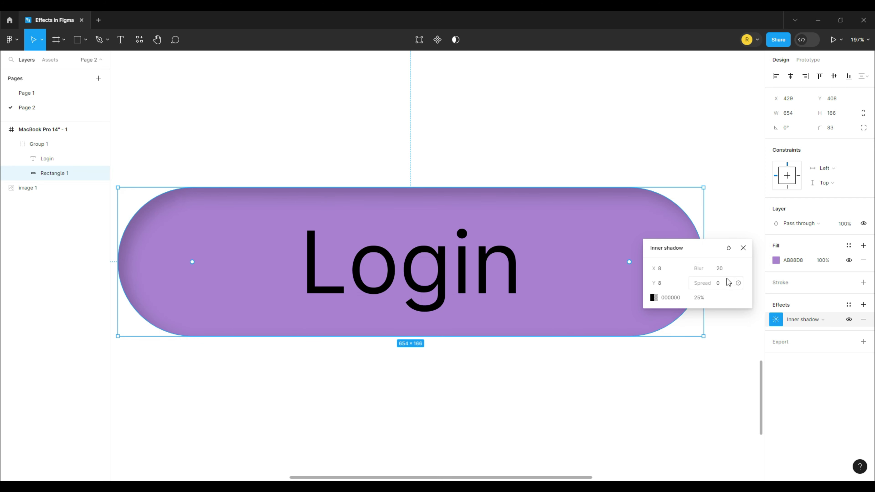
left_click(725, 269)
type("30")
key("Return")
left_click(719, 272)
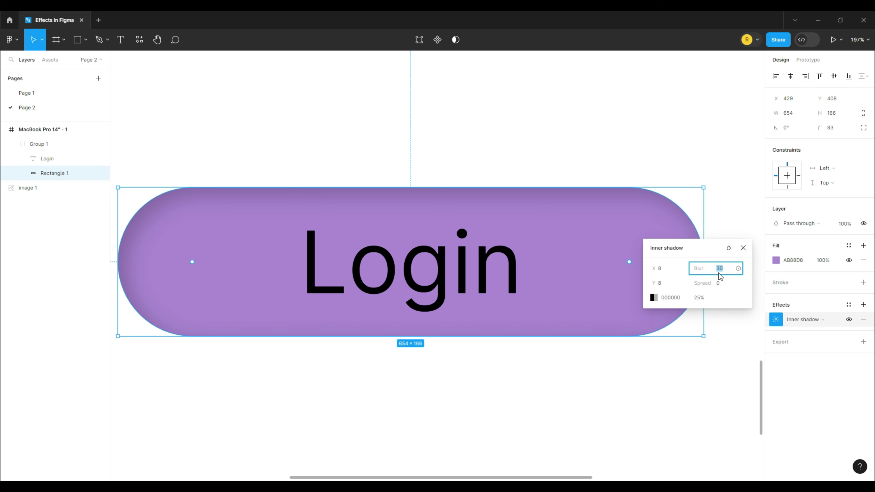
key("Return")
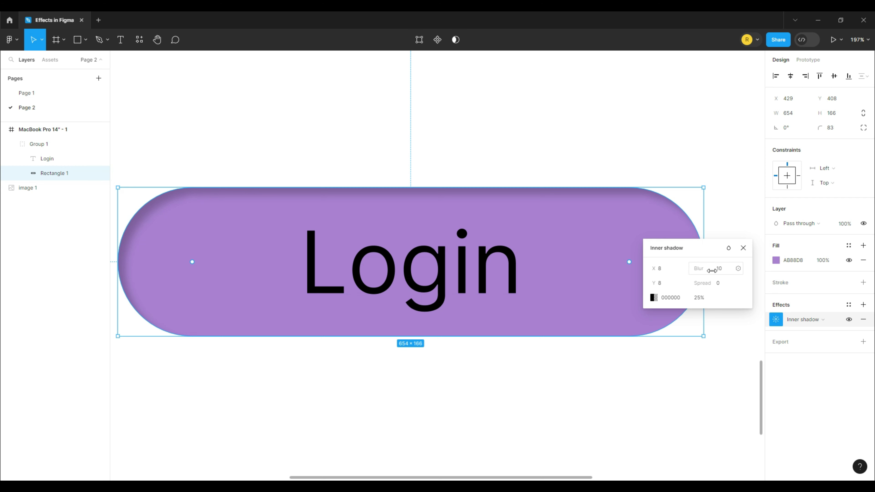
Set the inner shadow's blur to 15
left_click(721, 274)
type("15")
key("Return")
Try inner shadow spread values of 32 and 5, and reset the spread to 0
mouse_move(701, 286)
left_mouse_down()
mouse_move(727, 286)
mouse_move(699, 285)
mouse_move(710, 286)
left_mouse_up()
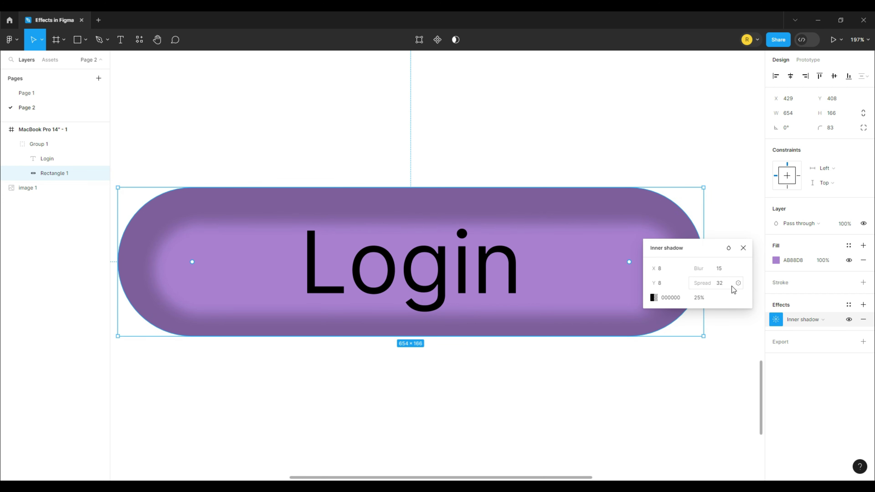
left_click(723, 284)
type("5")
key("Return")
left_click(723, 283)
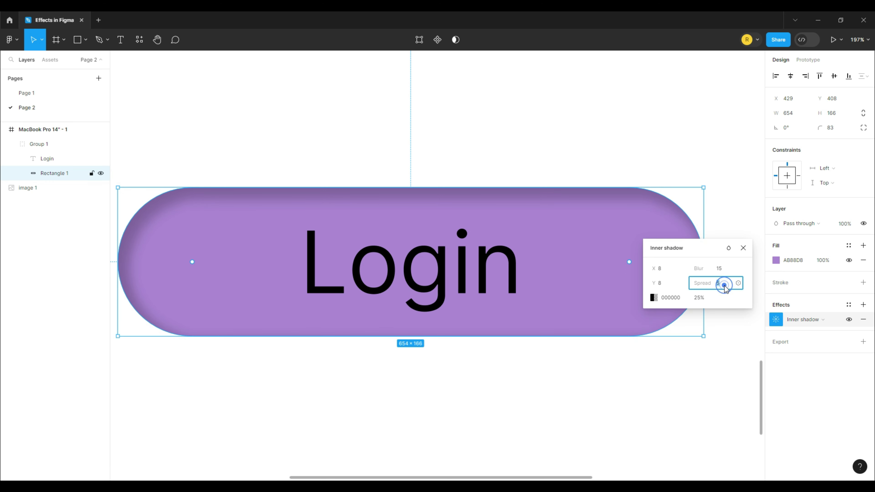
type("0")
key("Return")
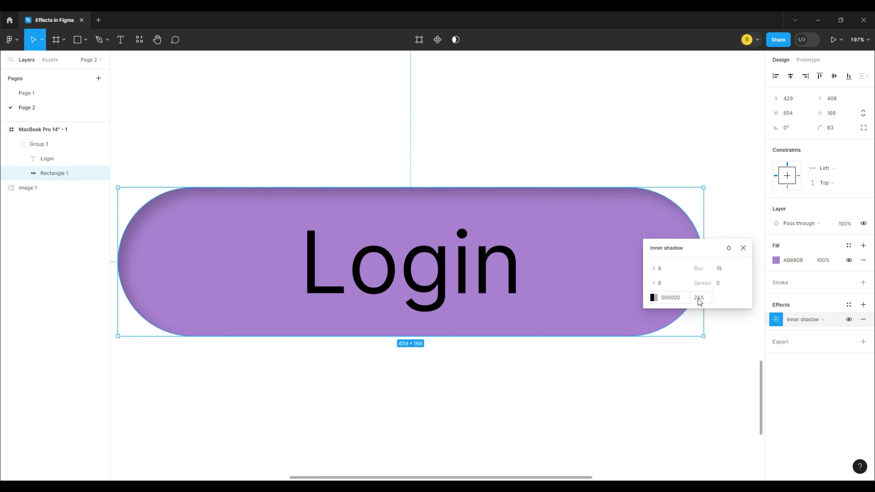
Try the muted red AC3939 as the inner shadow's colour and return it to black 000000
left_click(654, 297)
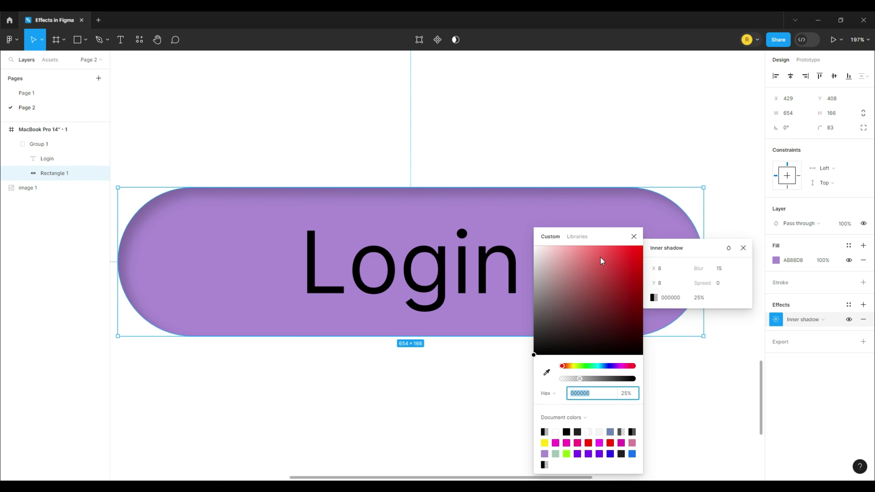
left_click(607, 282)
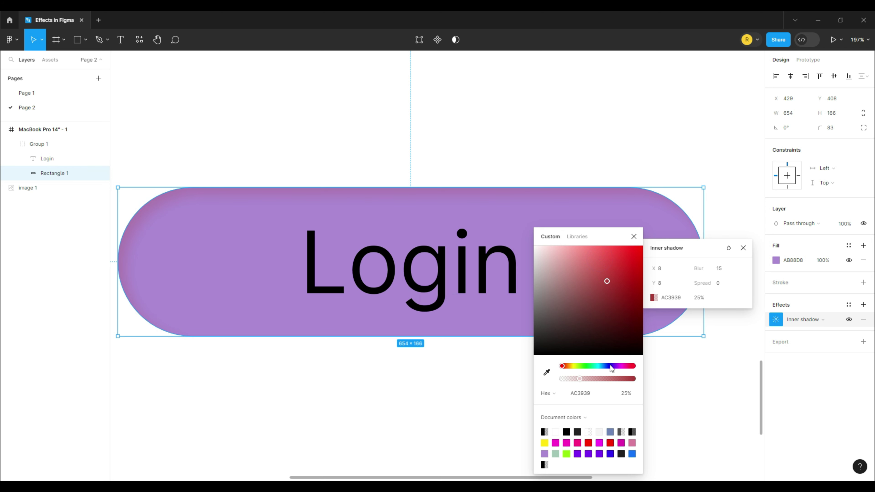
left_click(603, 352)
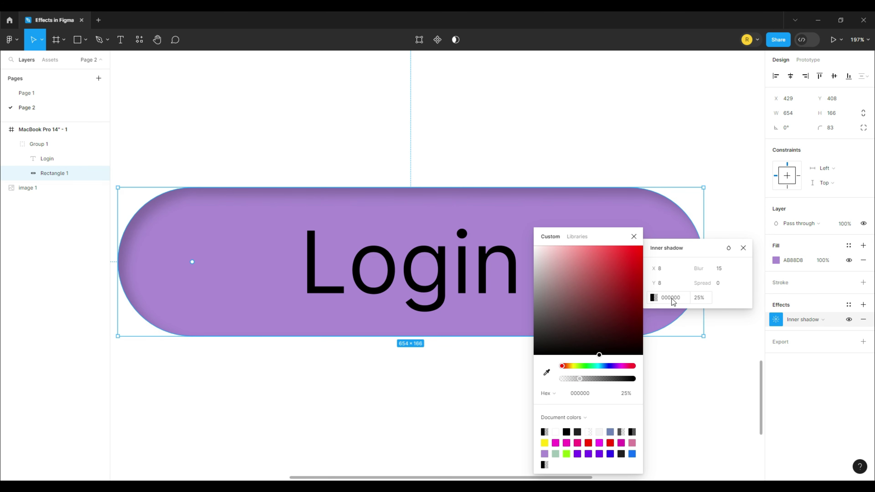
Try the inner shadow's opacity at 50% and at 100%
left_click(696, 305)
type("50")
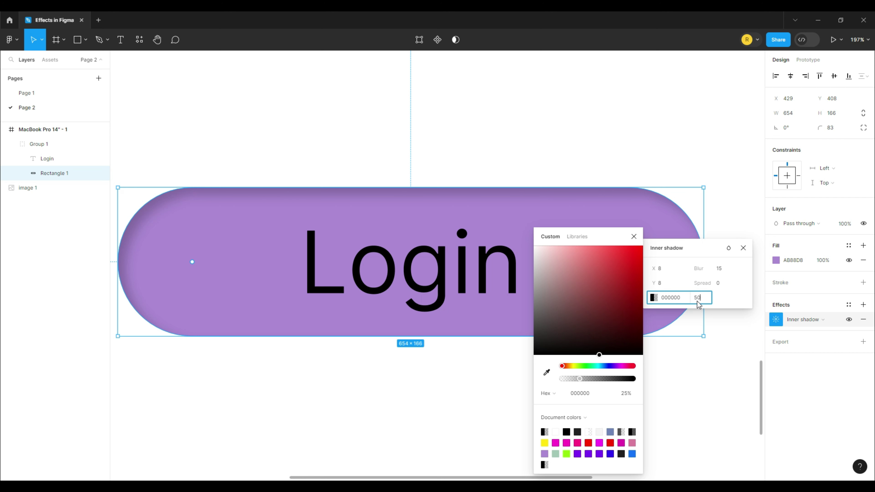
key("Return")
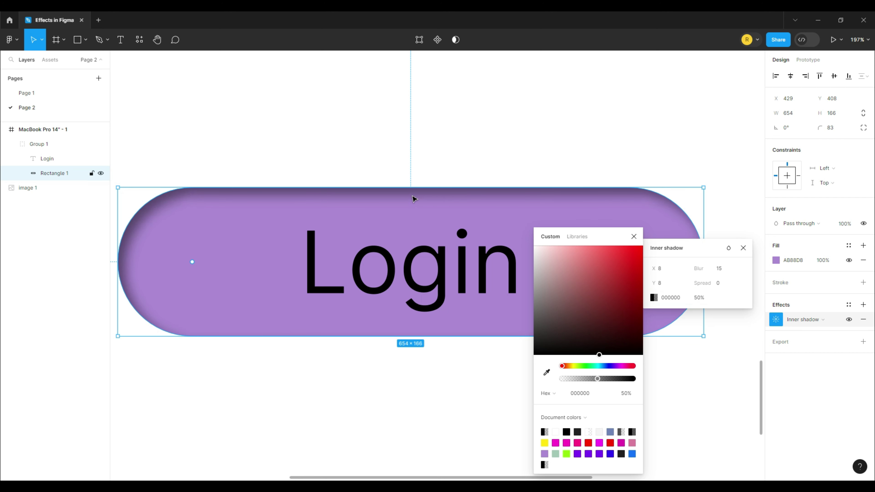
left_click(701, 300)
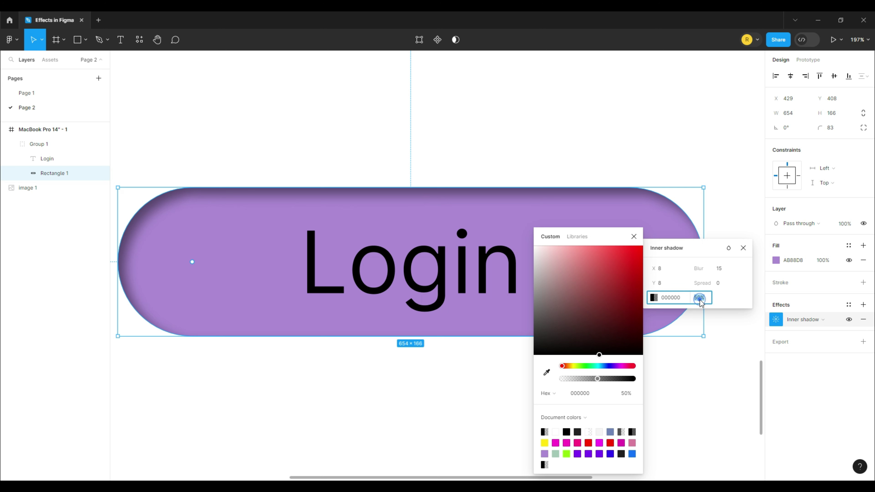
type("100")
key("Return")
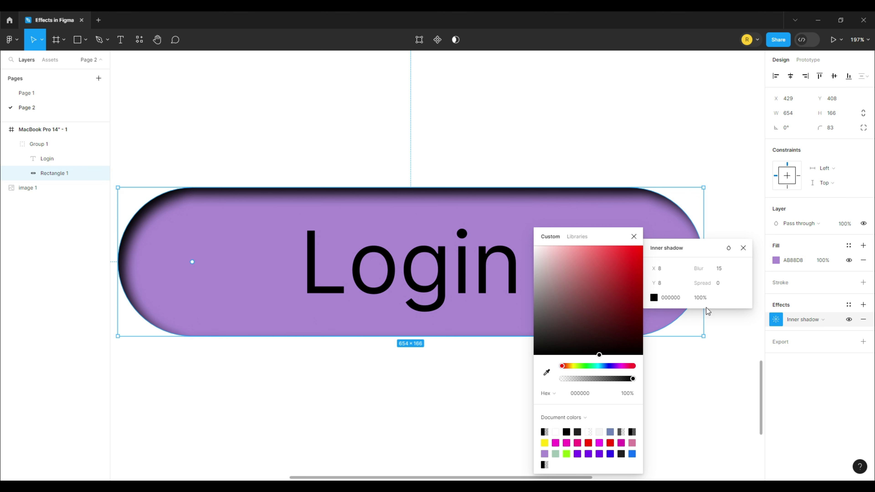
Shift the rectangle slightly to X 426, Y 397 and change the inner shadow's colour to the near-black 131010
left_click_drag(568, 310, 524, 365)
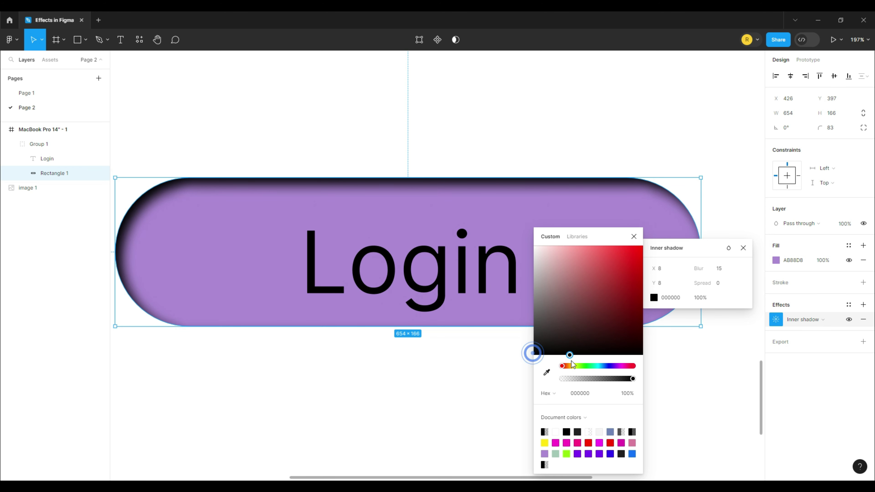
left_click_drag(572, 361, 609, 372)
left_click_drag(531, 357, 551, 347)
Try the inner shadow's opacity at 26% and at 20%
left_click(701, 298)
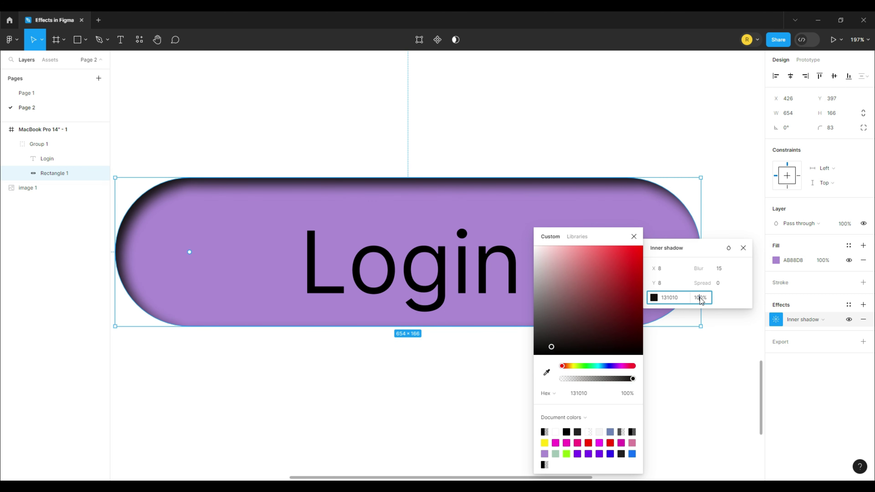
type("265")
key("Return")
left_click(699, 298)
type("20")
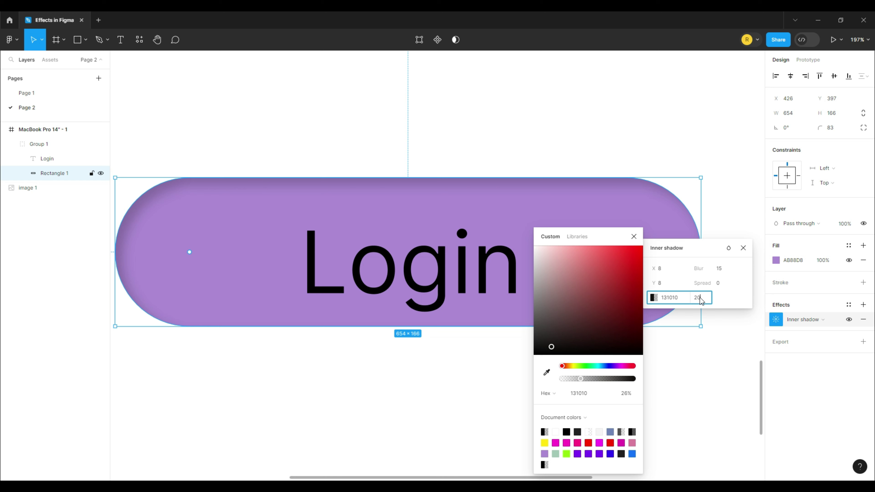
key("Return")
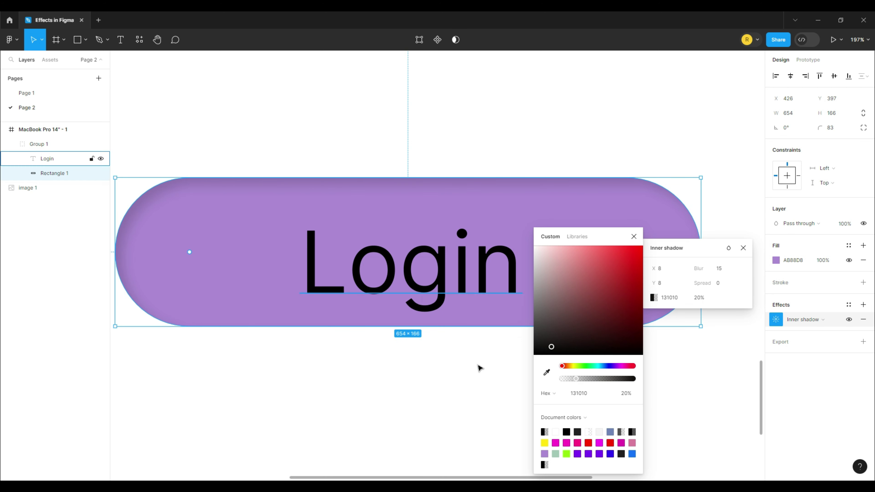
Set the inner shadow's colour to black 000000 and its opacity to 25%
left_click_drag(550, 348, 534, 372)
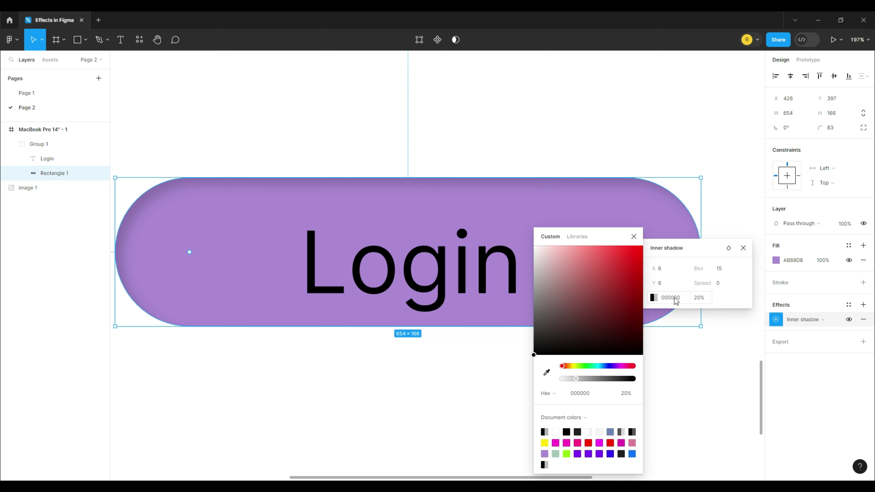
left_click(700, 297)
type("25")
key("Return")
Close the shadow settings, reselect the button's rectangle and change its effect type to Drop shadow
left_click(475, 299)
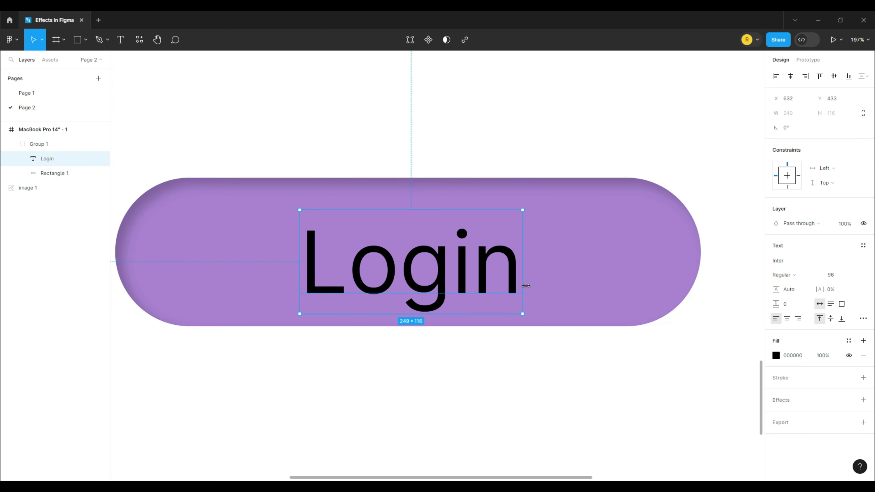
left_click(634, 280)
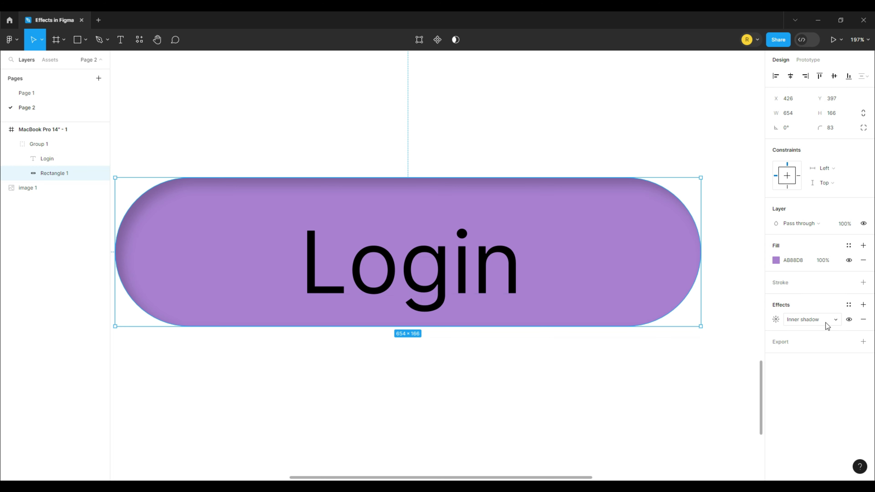
left_click(836, 323)
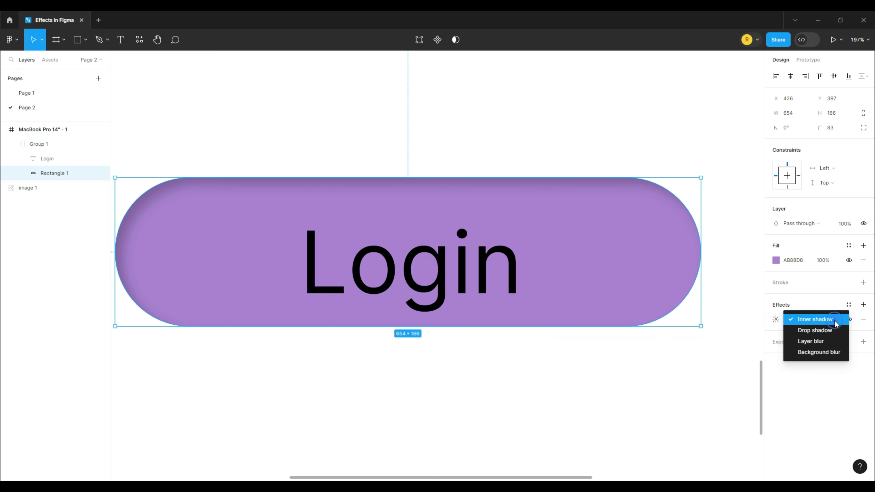
left_click(816, 330)
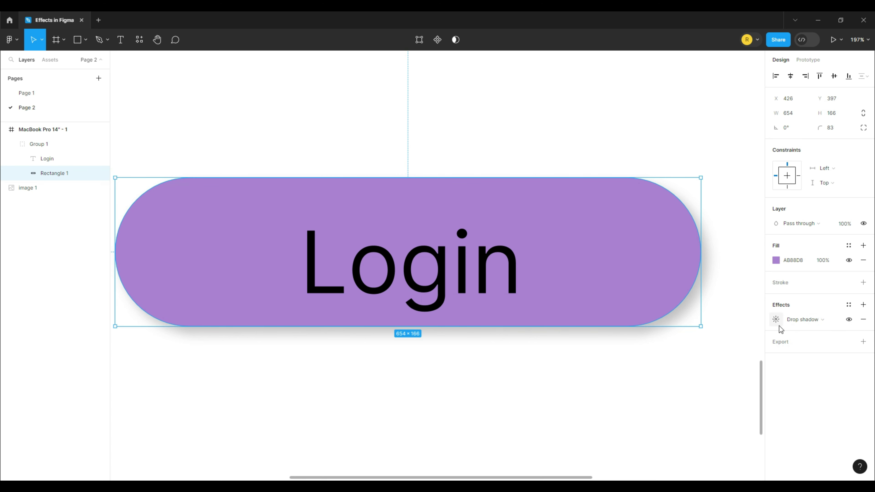
key("shift+2")
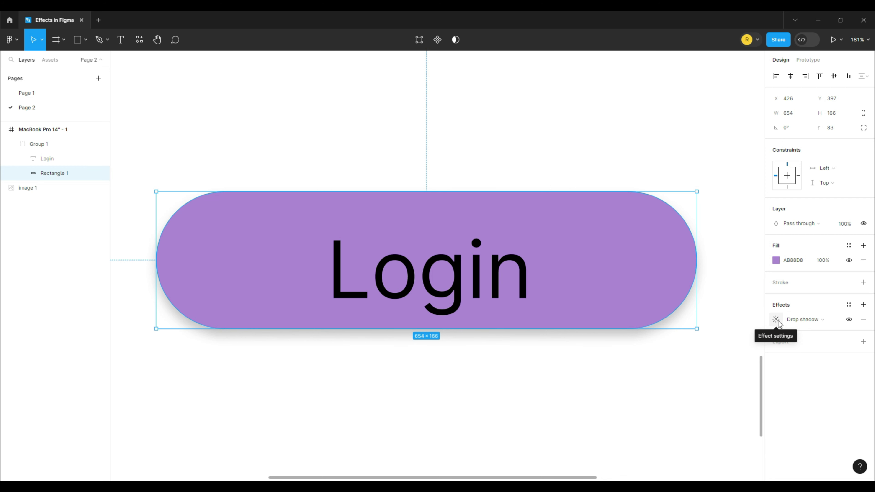
Open the button's drop shadow settings and offset the shadow to X -44, Y -21
left_click(778, 320)
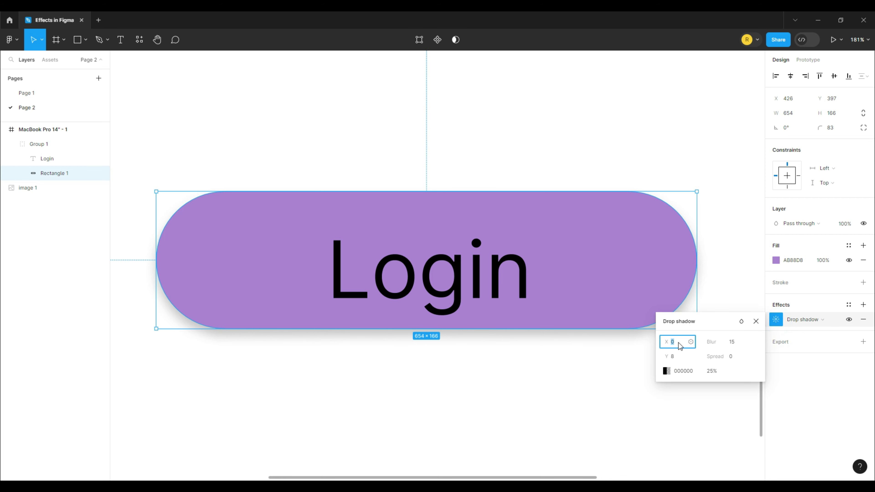
left_click_drag(710, 329, 713, 359)
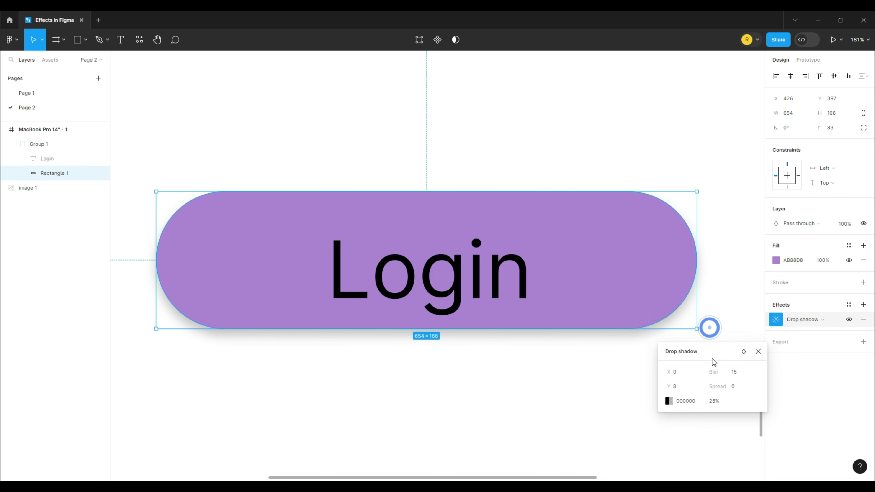
left_click(669, 374)
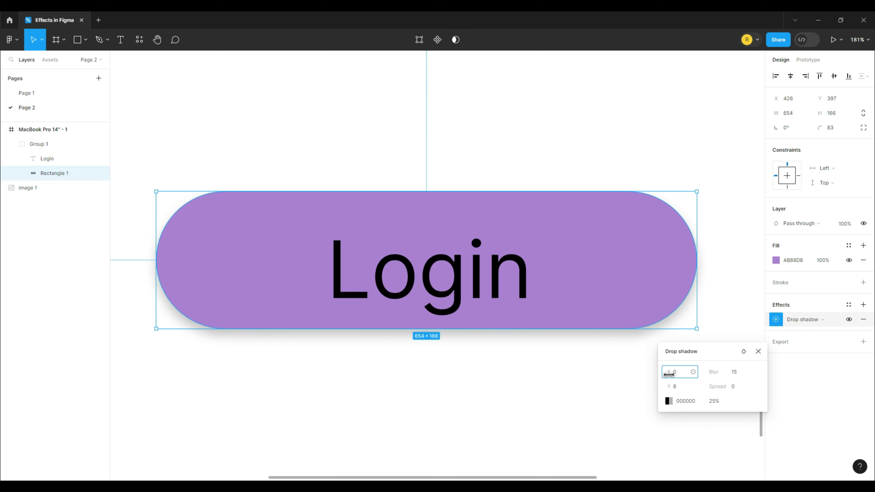
left_click_drag(668, 374, 629, 372)
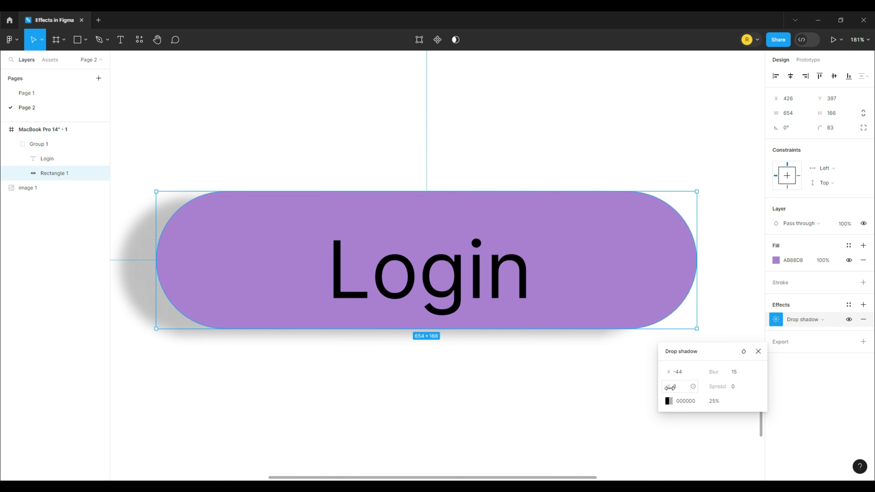
left_click(670, 386)
left_click_drag(670, 388, 640, 392)
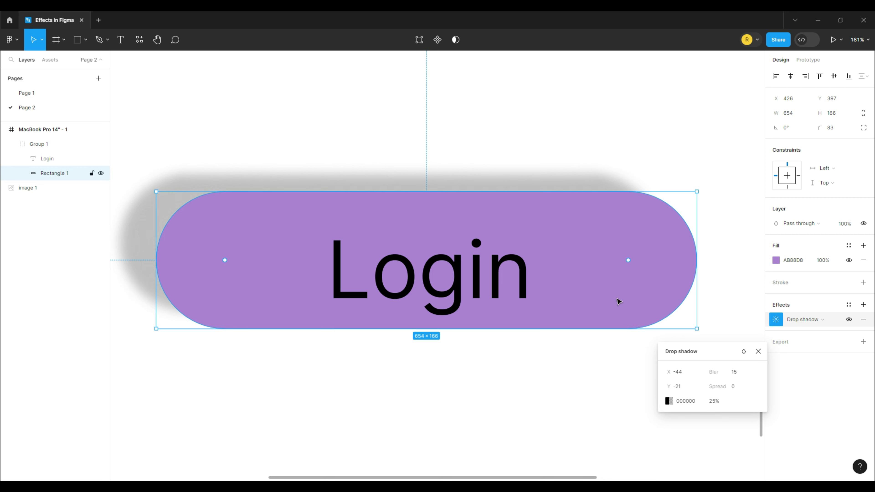
Examine the drop shadow's colour, hue and opacity controls in its colour picker, leaving the colour as it is
left_click(670, 402)
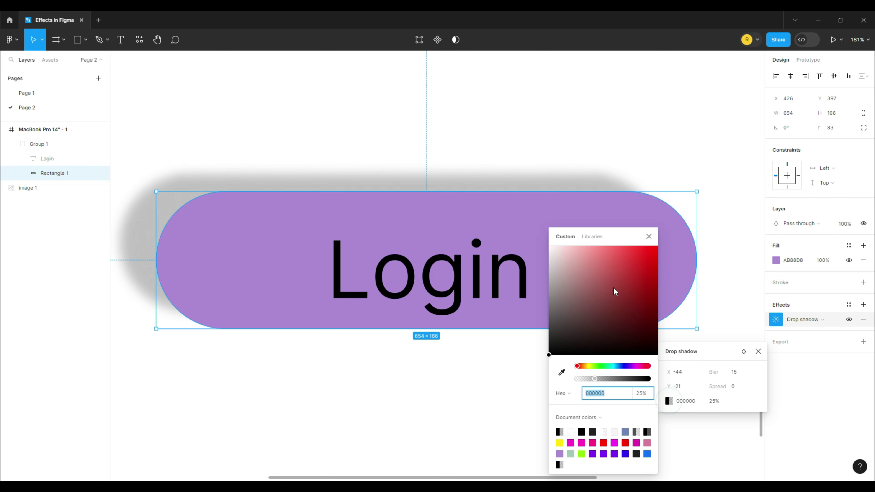
left_click_drag(596, 334, 612, 295)
left_click_drag(619, 357, 543, 362)
left_click_drag(622, 370, 567, 376)
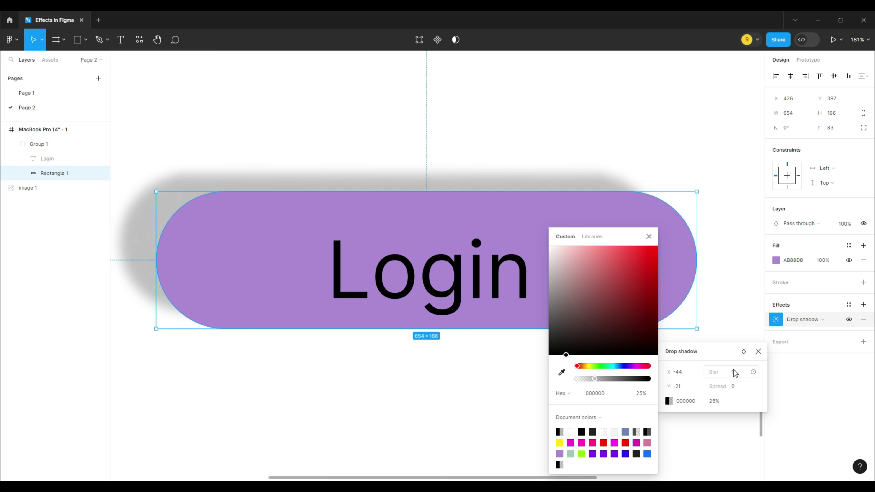
left_click(649, 236)
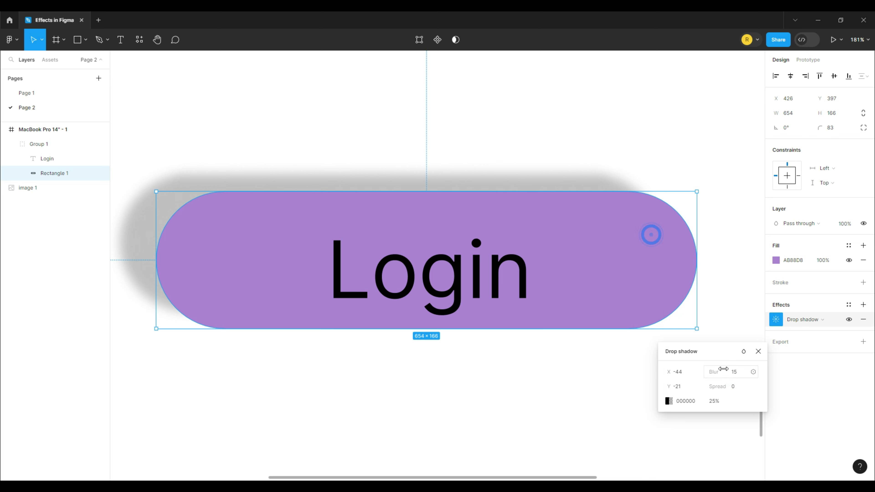
Try the drop shadow's blur at 0 and set it to 25
left_click(742, 378)
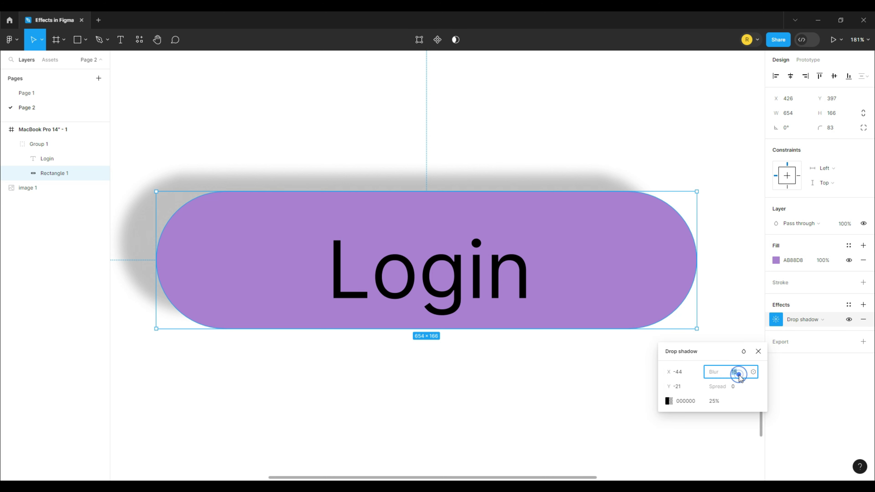
key("Return")
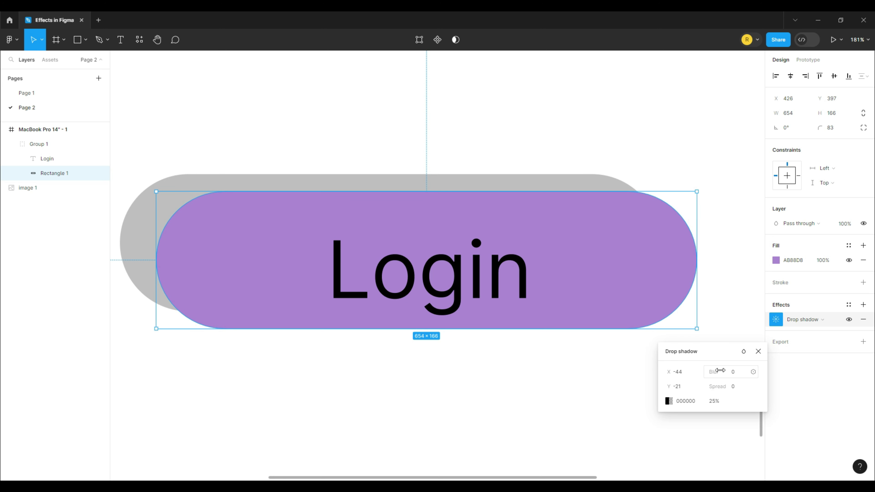
left_click(734, 374)
type("25")
key("Return")
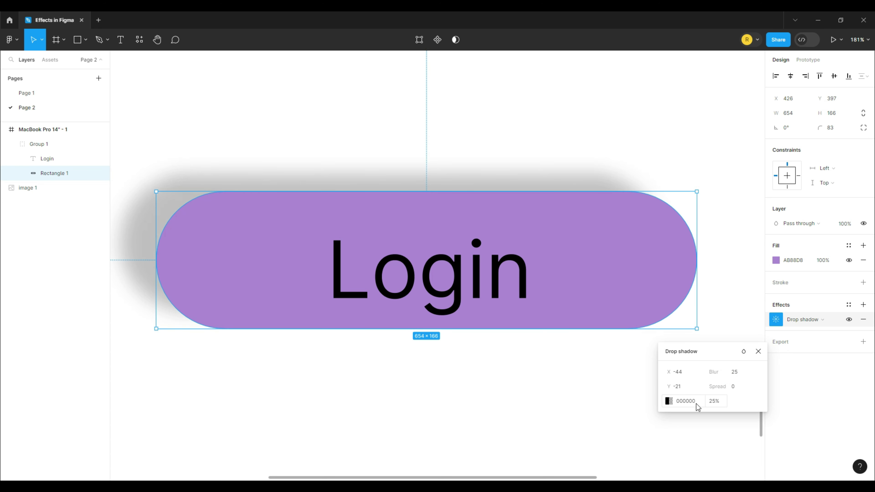
Try a spread of -4 on the drop shadow, return it to 0 and close the effect settings
mouse_move(718, 387)
left_mouse_down()
mouse_move(756, 388)
mouse_move(719, 388)
left_mouse_up()
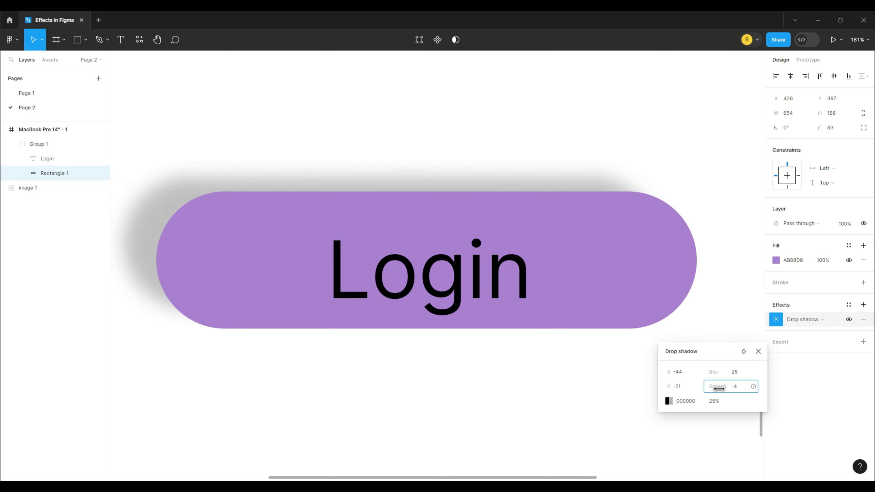
left_click(744, 388)
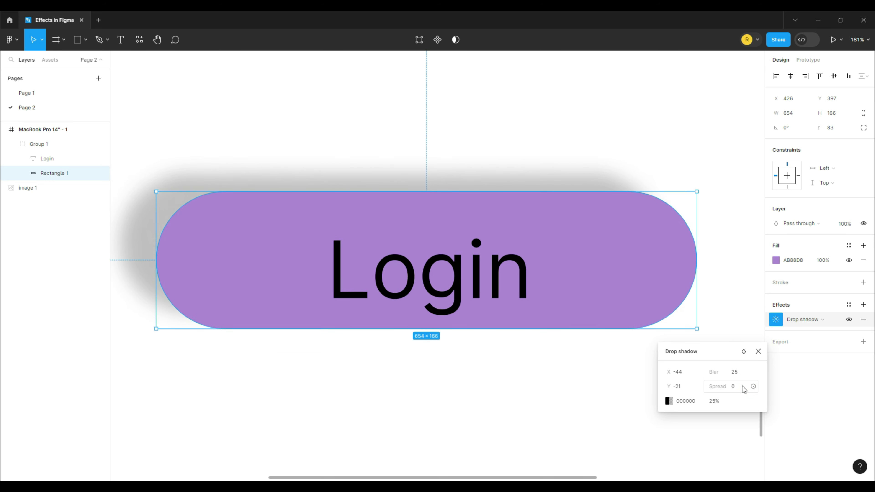
left_click(766, 331)
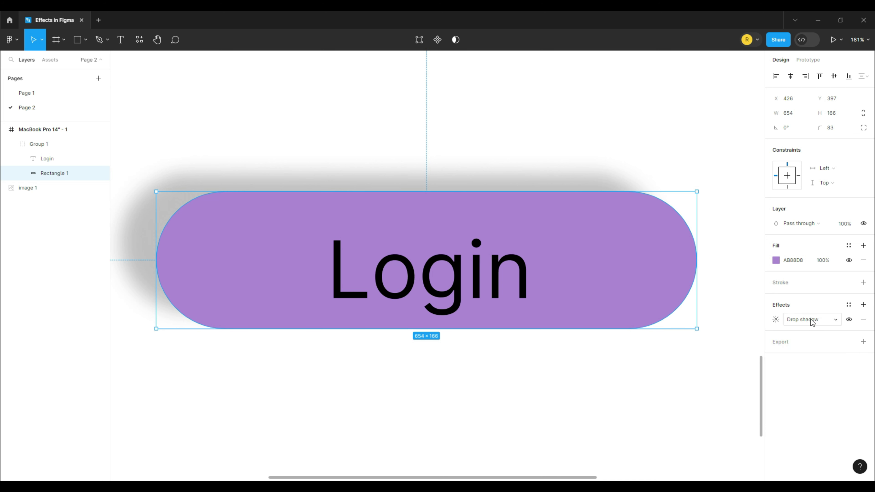
left_click(827, 325)
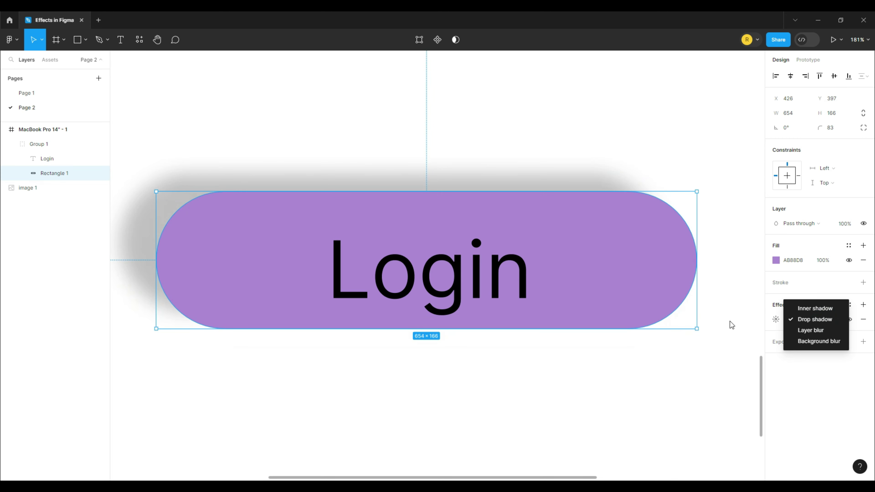
left_click(692, 316)
Add an iPad mini 8.3 frame in the empty area beside the MacBook frame, at about X 3224, Y 1215
scroll(719, 326, "down", 5, "ctrl")
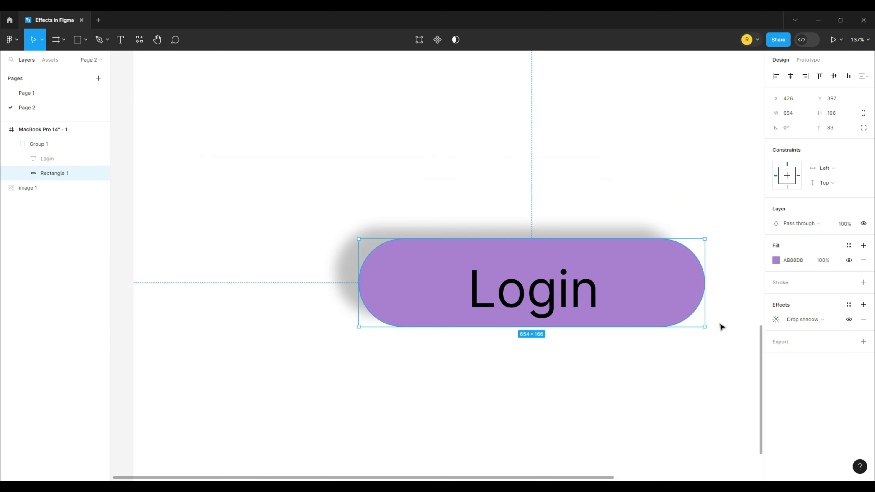
scroll(722, 327, "down", 2, "ctrl")
scroll(313, 250, "right", 10)
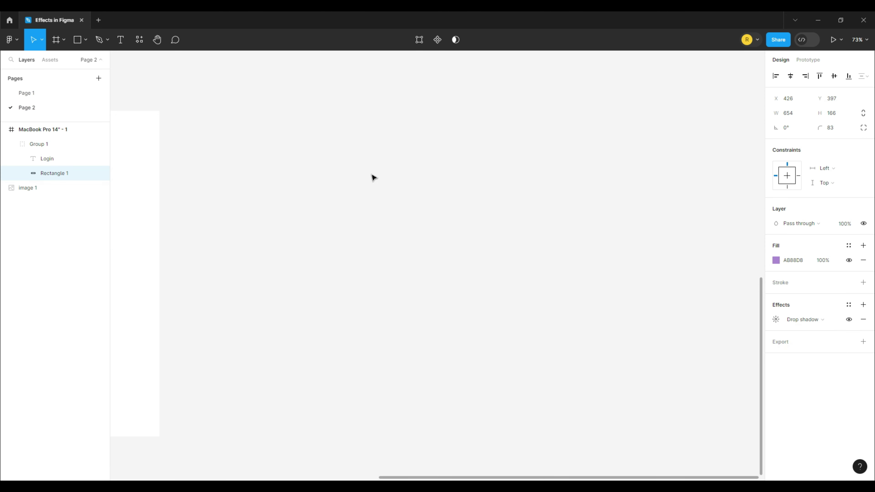
left_click(64, 41)
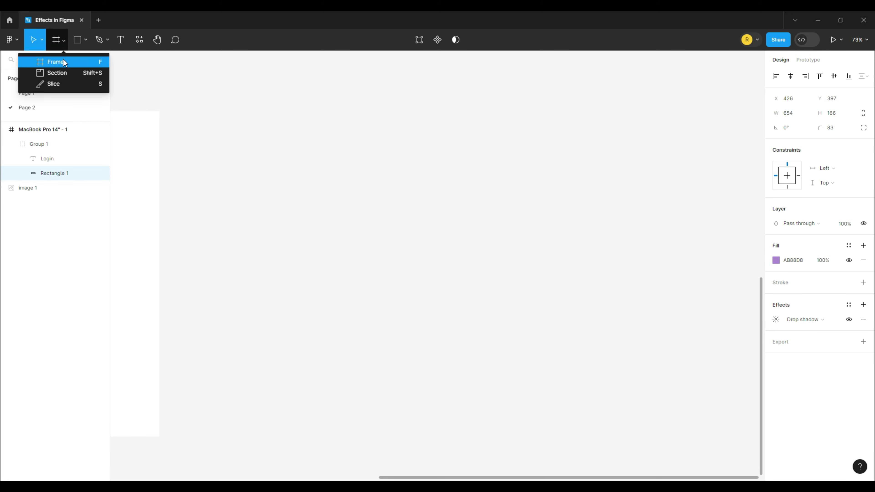
left_click(62, 60)
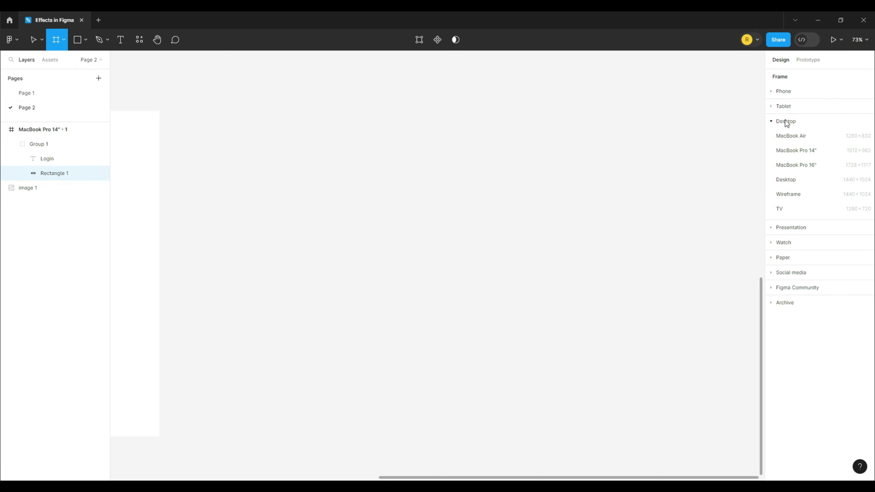
left_click(783, 107)
left_click(790, 125)
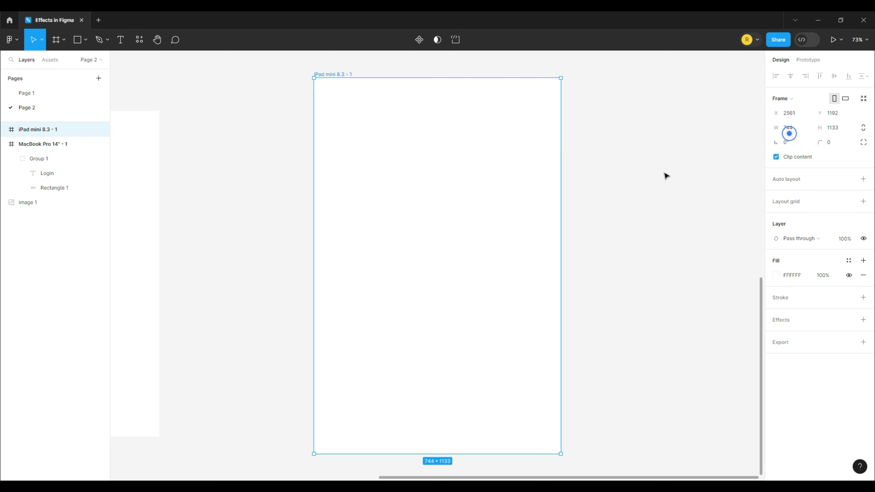
scroll(413, 264, "up", 1)
scroll(413, 264, "down", 3)
left_click_drag(404, 213, 424, 242)
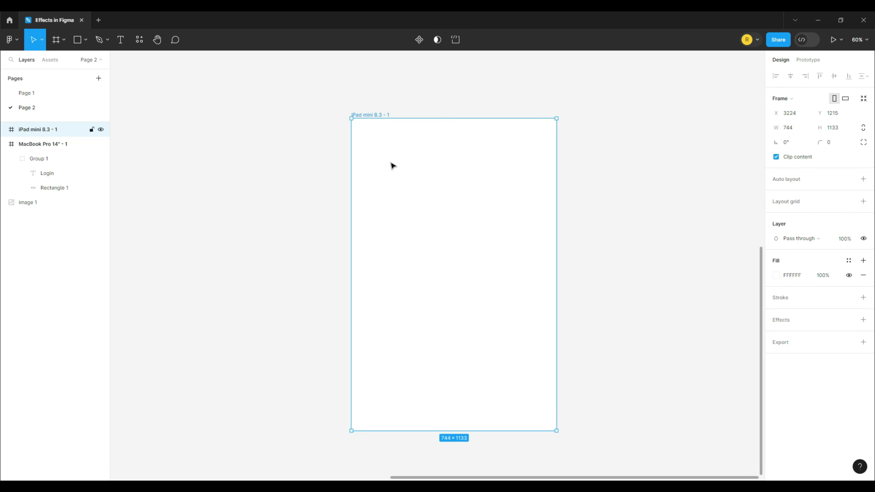
Draw a circle of about 521 × 521 in the iPad frame's upper-left area and place copies at X 304, Y 286 and X -101, Y 681
left_click(86, 41)
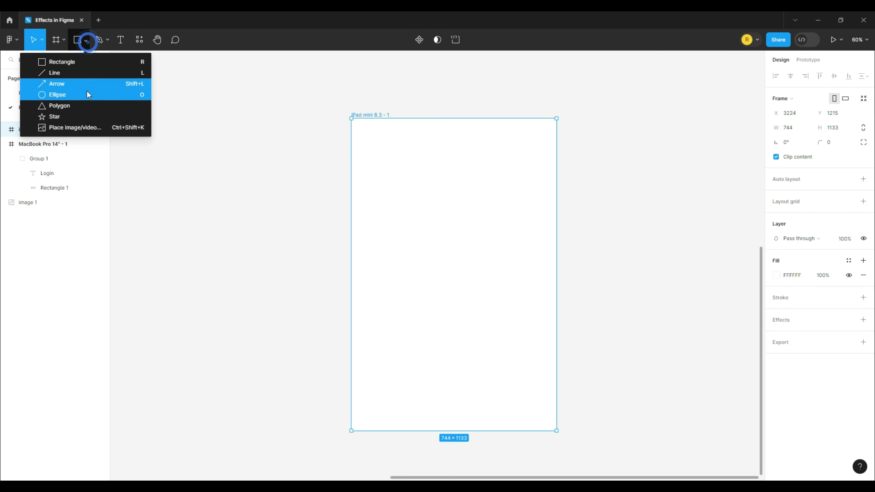
left_click(88, 97)
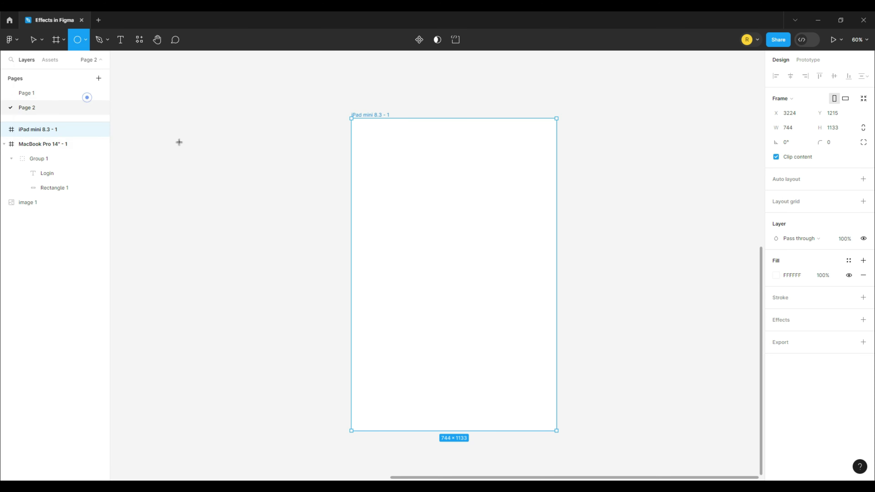
left_click_drag(363, 158, 506, 280)
left_click_drag(454, 250, 526, 287)
key("ctrl+d")
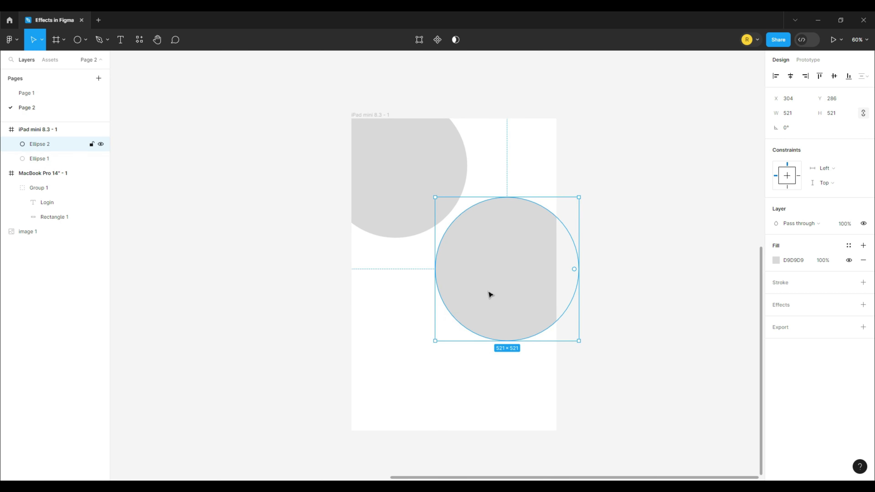
left_click_drag(485, 293, 379, 398)
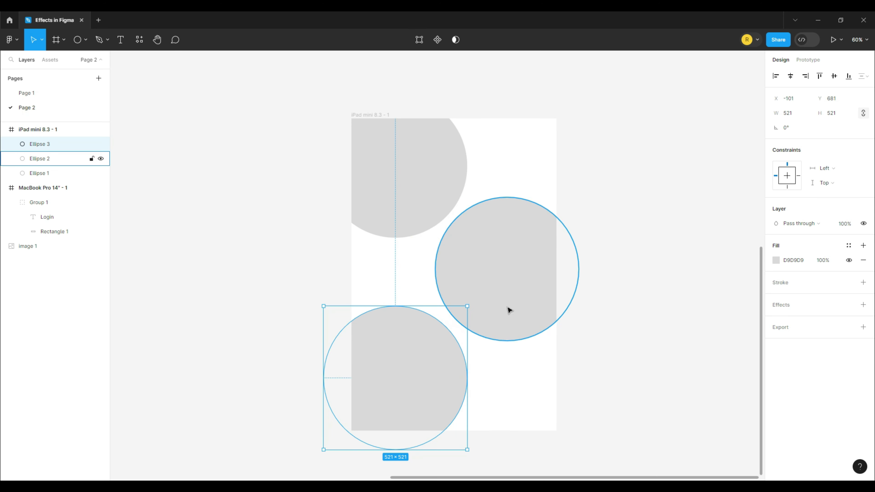
Stretch the middle circle to about 712 × 521 and the lower circle to about 667 × 521
left_click_drag(508, 308, 507, 302)
left_click(500, 314)
left_click_drag(429, 277, 375, 278)
left_click_drag(453, 385, 565, 411)
key("ctrl+z")
key("ctrl+z")
key("ctrl+z")
key("ctrl+z")
left_click(488, 279)
Stretch the upper circle to about 756 × 521 and place it at about X -66, Y -185
left_click(452, 151)
left_click_drag(464, 161, 539, 149)
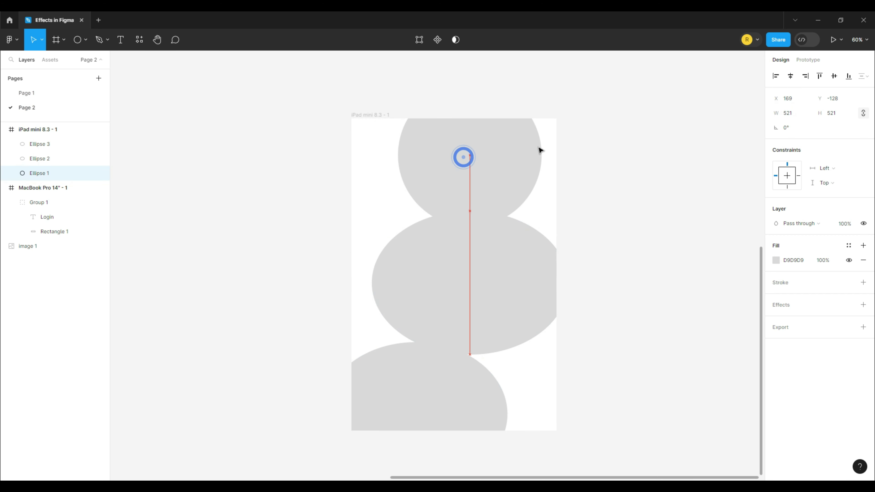
left_click_drag(386, 155, 332, 146)
left_click_drag(442, 169, 442, 153)
Reposition the middle ellipse to about X 90, Y 336 and the lower ellipse to about X -45, Y 827
left_click_drag(395, 282, 362, 272)
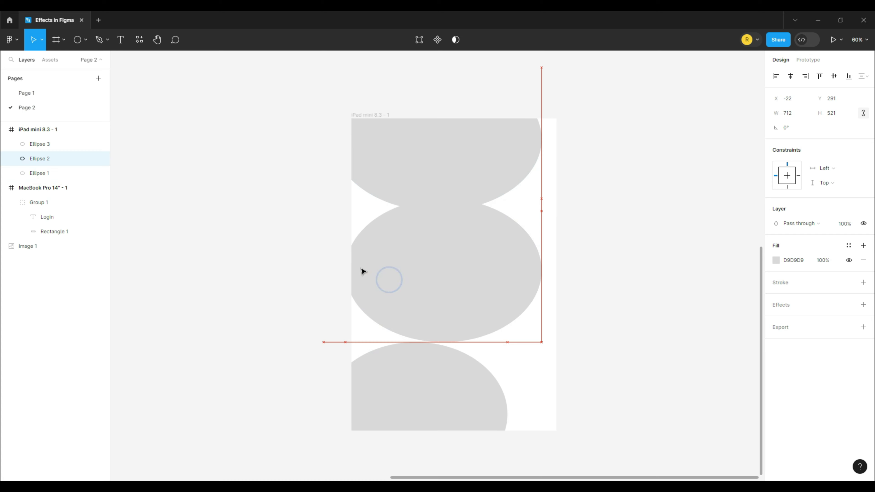
left_click(461, 373)
left_click_drag(460, 374, 475, 377)
left_click_drag(502, 308, 533, 306)
Fill the upper ellipse with red FB0F0F
left_click(503, 170)
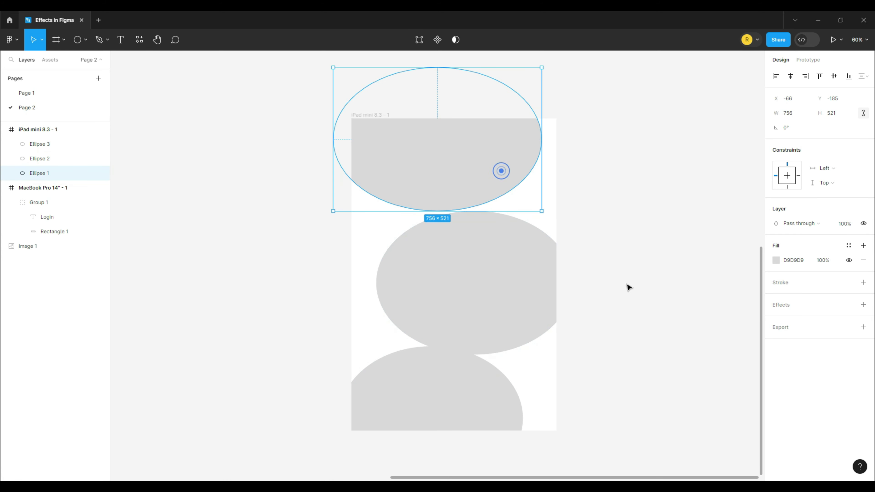
left_click(777, 261)
left_click(743, 260)
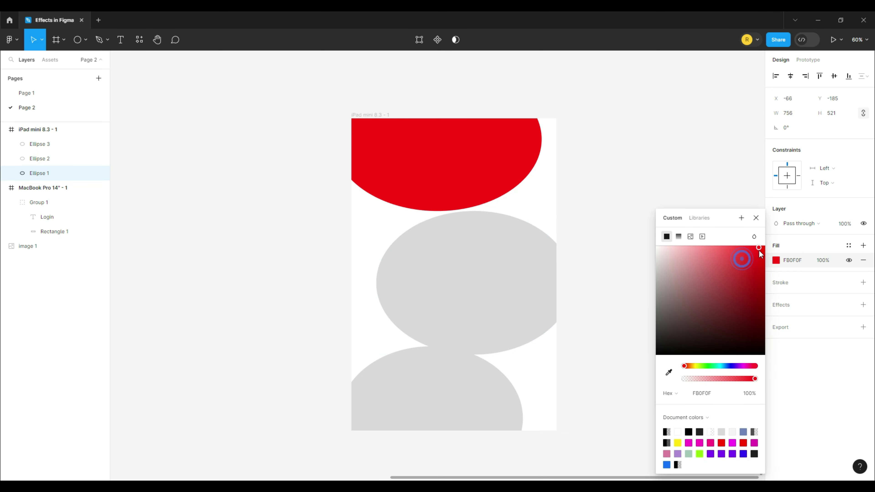
Fill the middle ellipse with pink FF007A
left_click(551, 268)
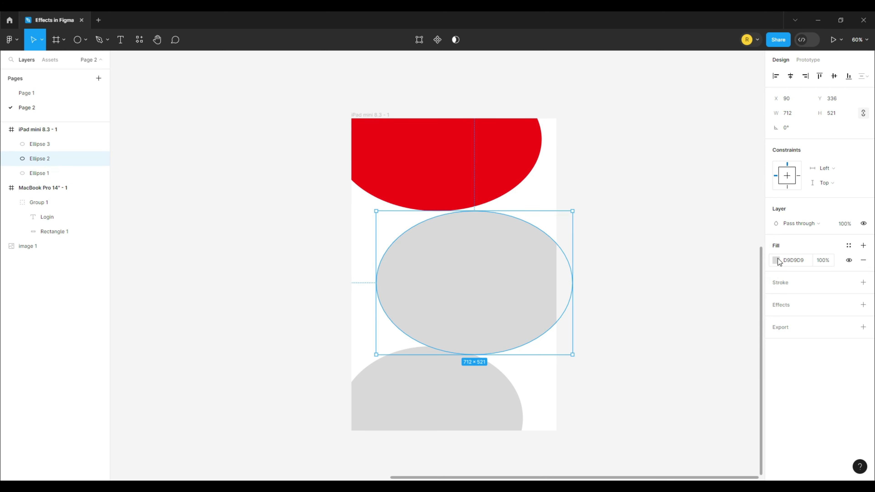
left_click(776, 260)
left_click_drag(728, 367, 748, 366)
left_click(750, 272)
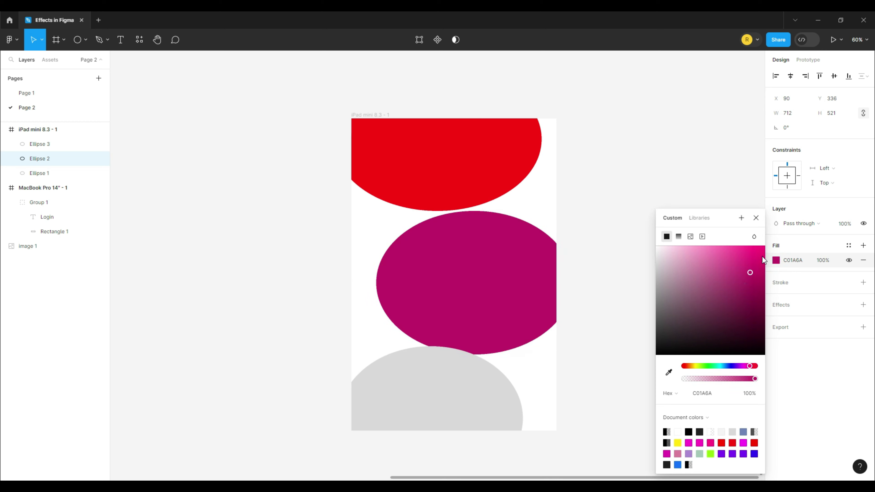
Fill the lower ellipse with blue-violet 4200FF
left_click(459, 416)
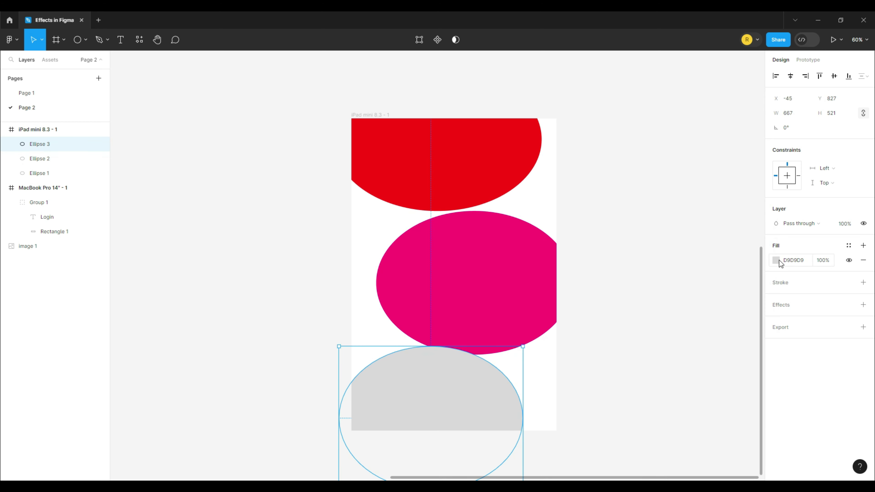
left_click(777, 260)
left_click(732, 367)
left_click(765, 246)
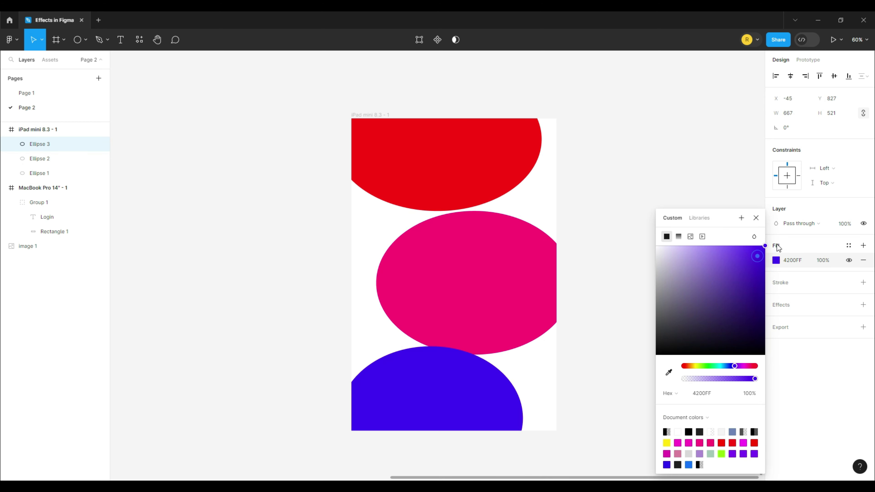
Apply a Layer blur effect with a blur of 10 to the red, pink and blue-violet ellipses together
left_click(430, 181)
left_click(481, 278, "shift")
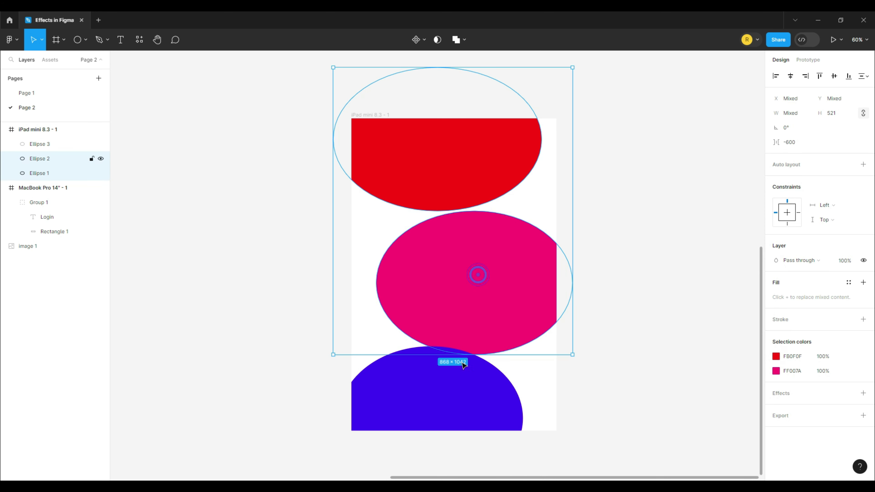
left_click(463, 388, "shift")
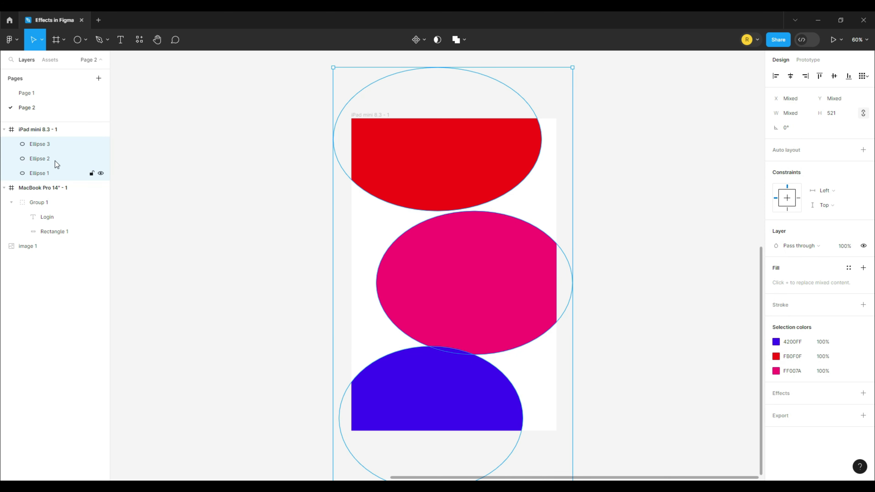
left_click(864, 393)
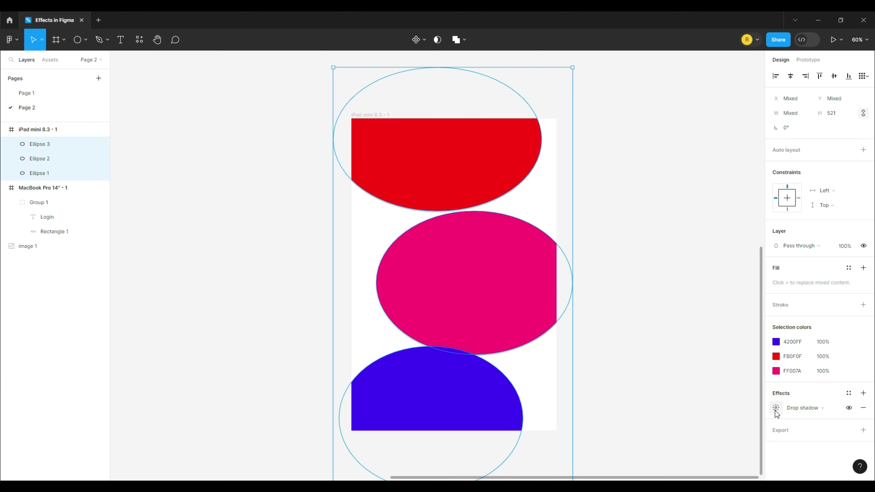
left_click(836, 409)
left_click(806, 416)
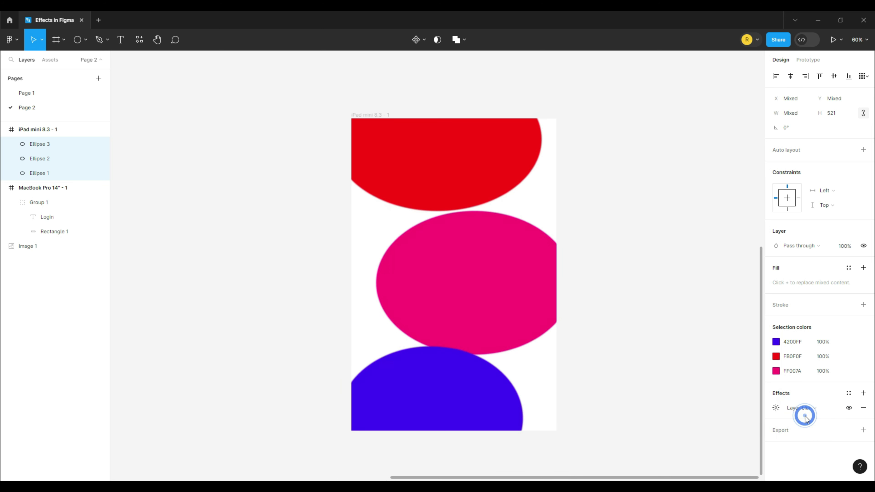
left_click(776, 408)
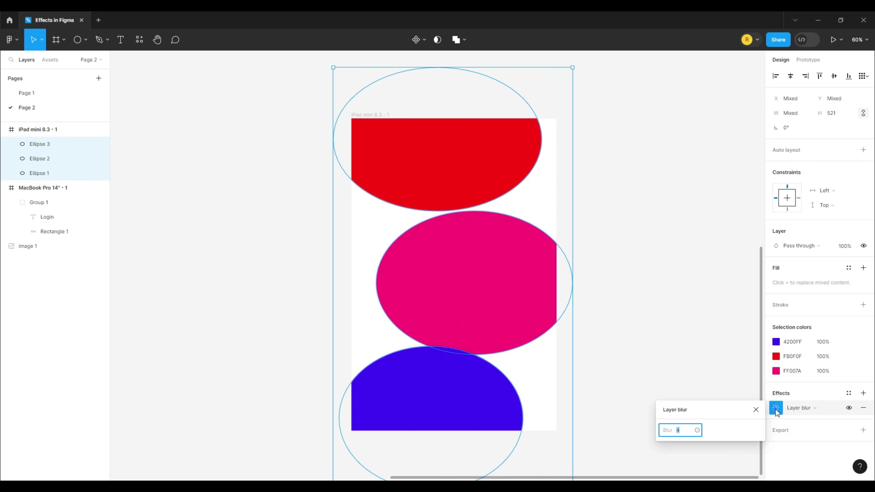
left_click_drag(730, 411, 668, 143)
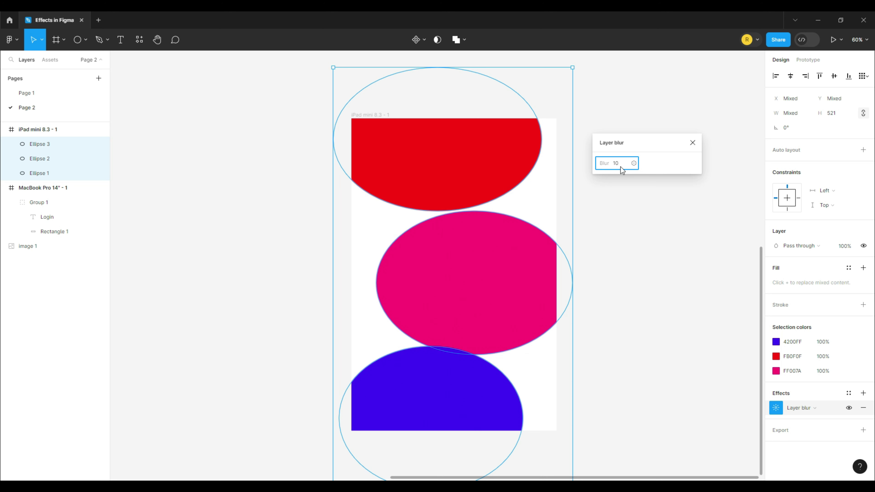
key("Return")
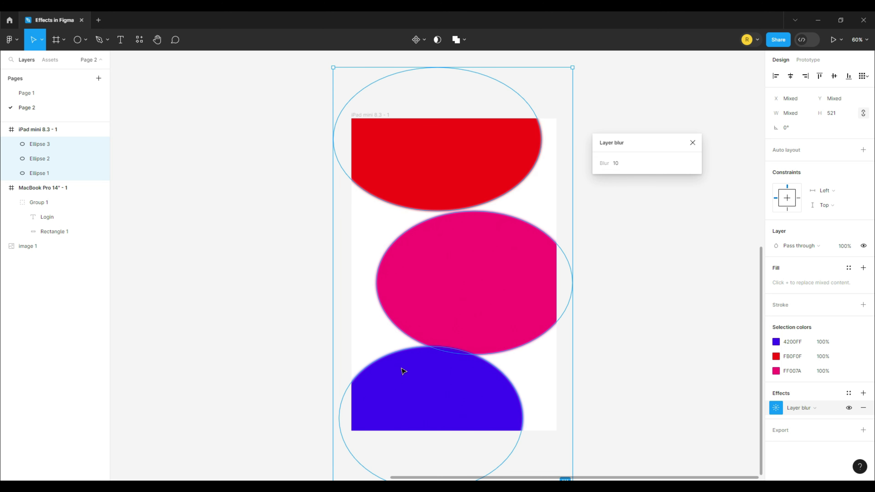
Increase the three ellipses' layer blur to 50 and to 100
left_click(621, 166)
type("50")
key("Return")
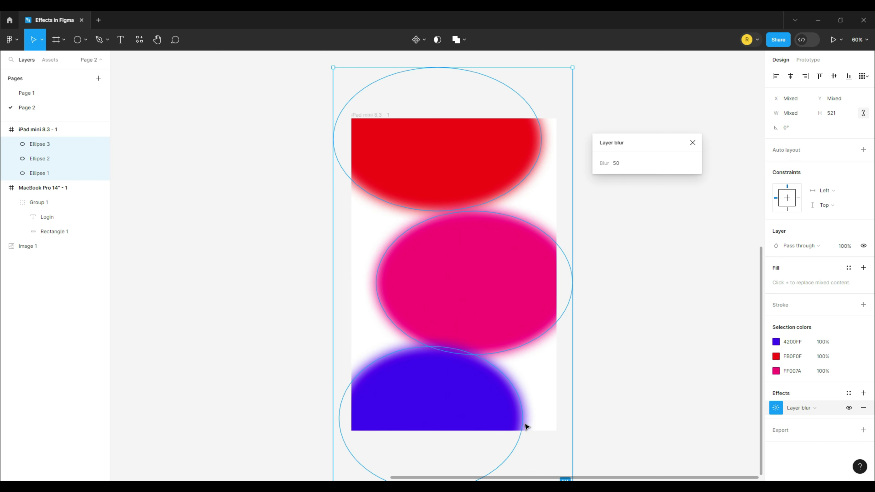
left_click(625, 168)
type("100")
key("Return")
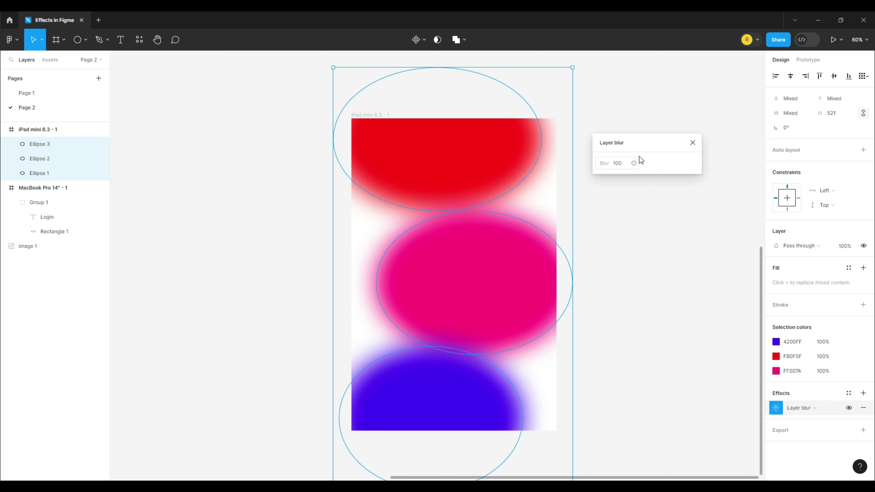
Increase the layer blur of the three ellipses to 200 and to 300
left_click(617, 166)
type("200")
key("Return")
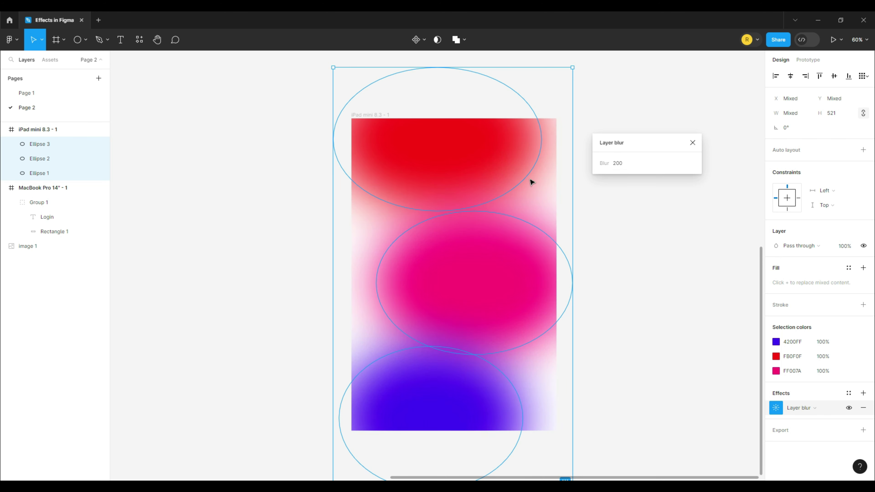
left_click(619, 166)
type("300")
key("Return")
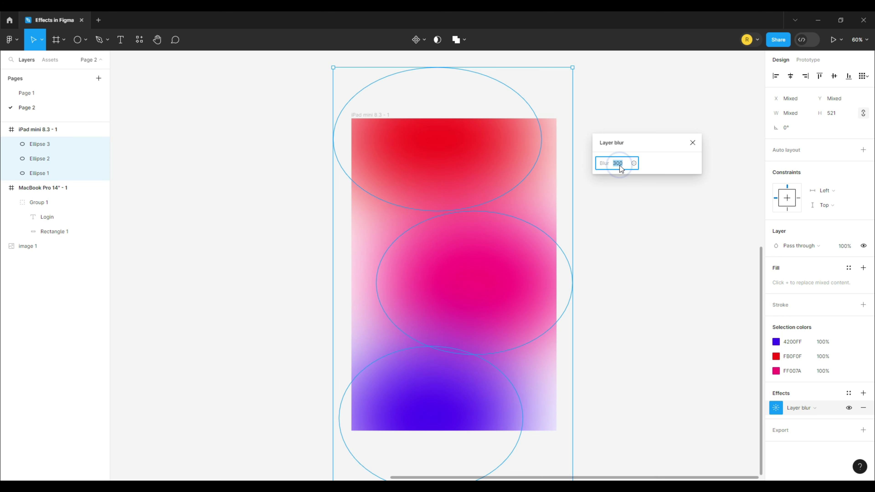
Raise the ellipses' layer blur through 400 and 500 to a final value of 700, and deselect them
type("0")
key("Return")
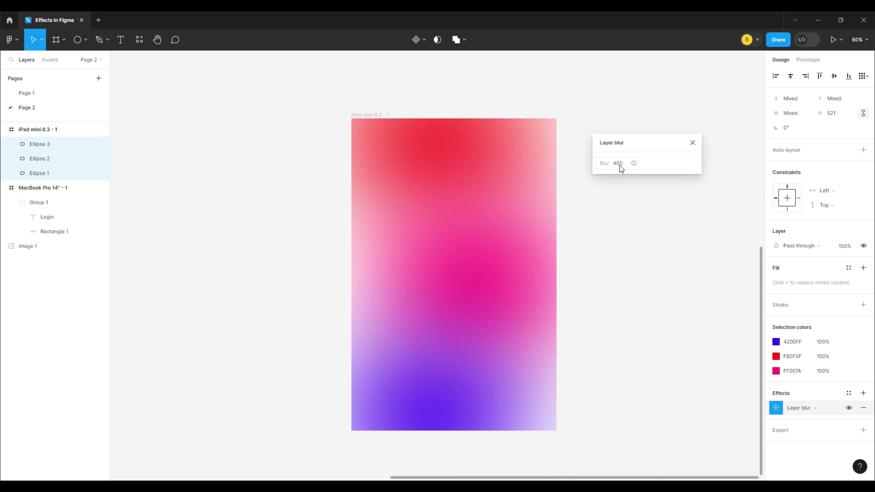
left_click(620, 165)
type("50")
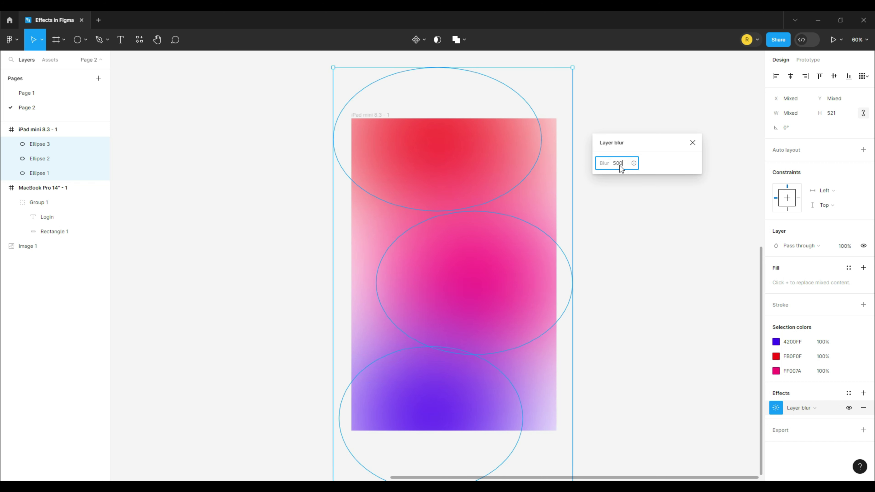
type("0")
key("Return")
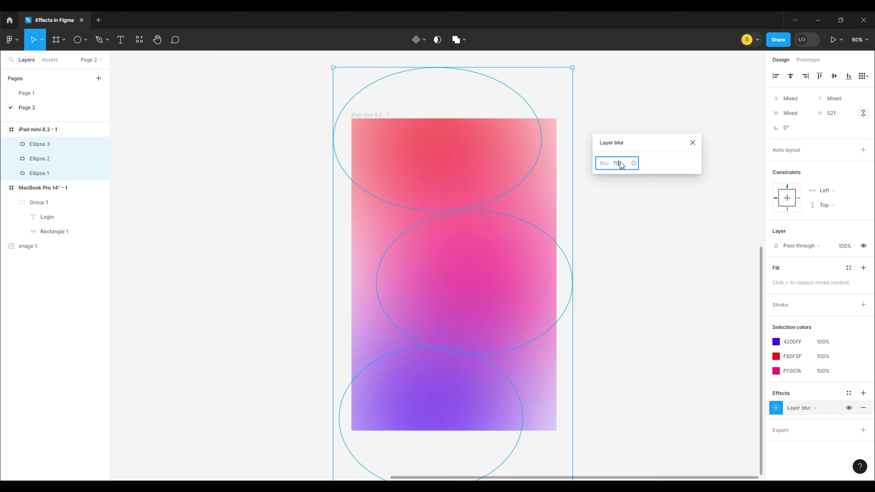
key("Return")
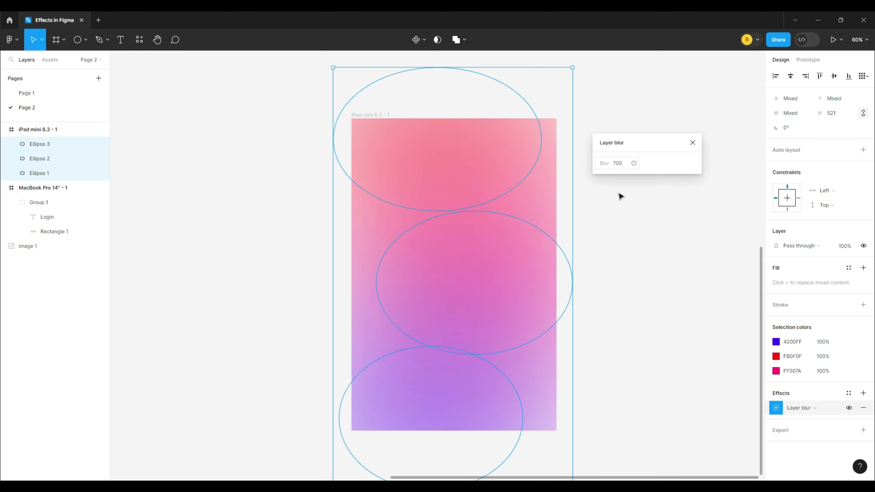
left_click(627, 402)
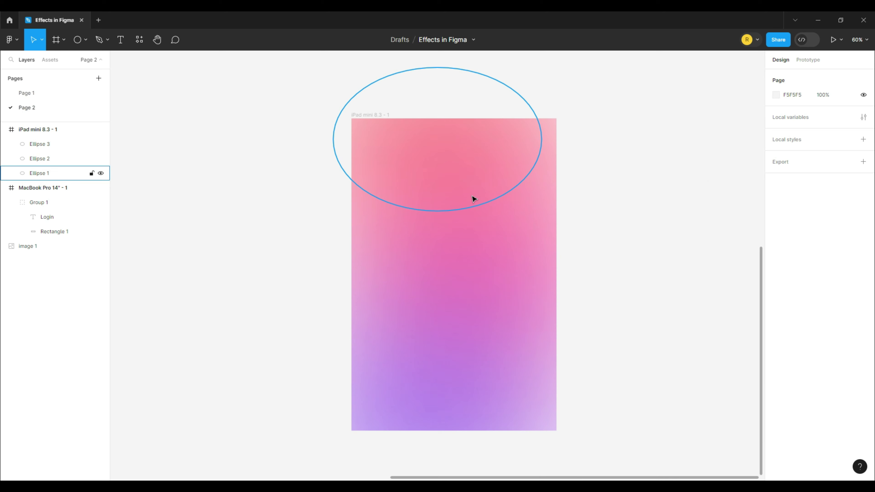
Add the text "Login" to the iPad mini frame at about X 167, Y 369
left_click(117, 41)
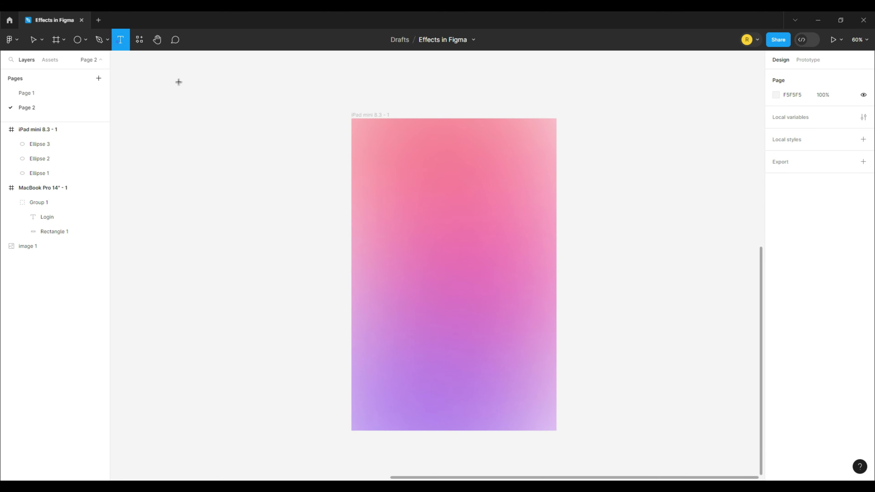
left_click(397, 220)
type("Login")
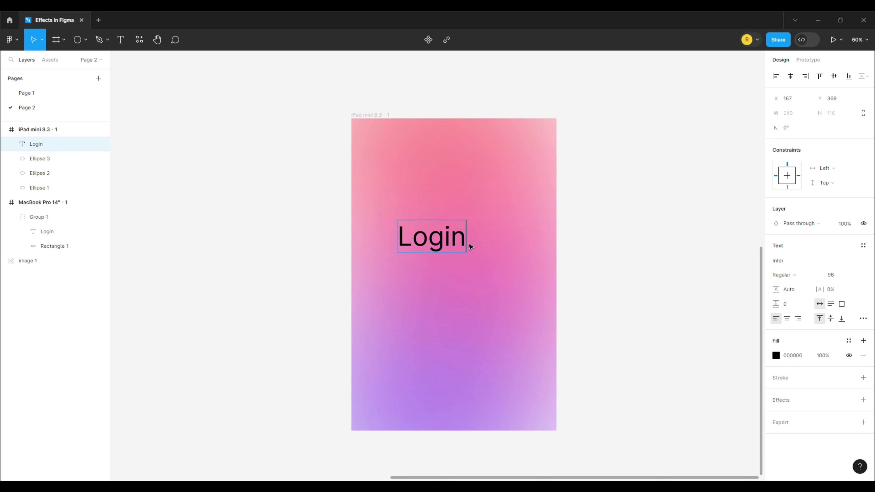
left_click(472, 265)
left_click(446, 241)
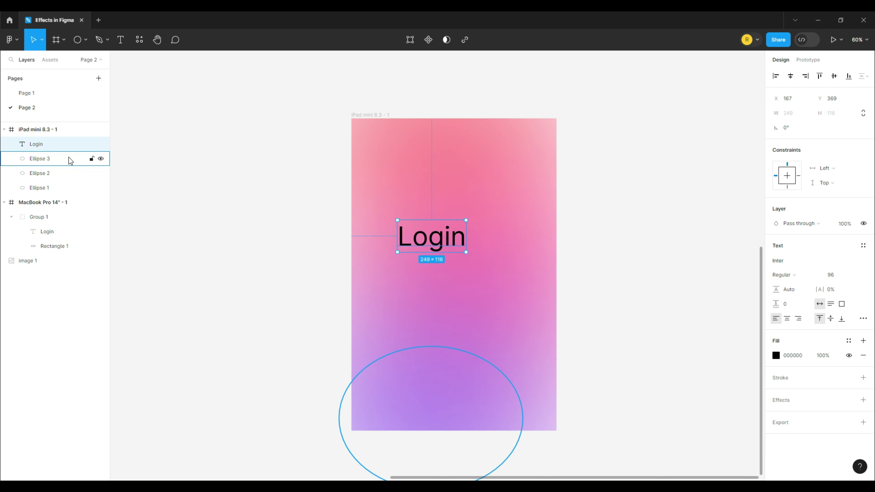
Lock the three blurred ellipse layers in the iPad mini frame
left_click(91, 158)
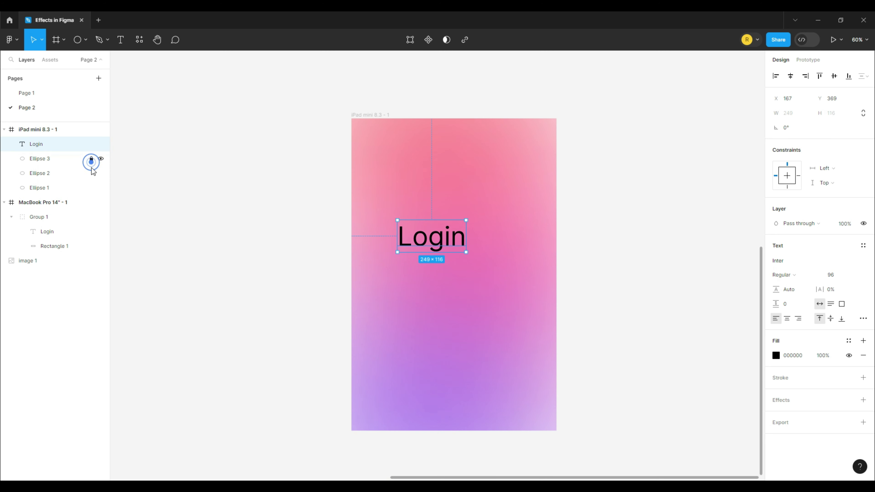
left_click(92, 173)
left_click(91, 187)
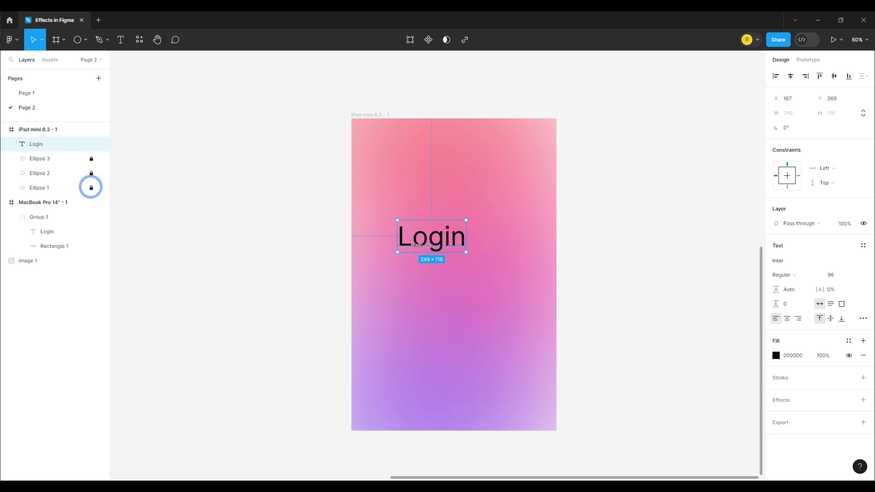
Move the Login text around over the blurred background and place it at about X 197, Y 364
left_click_drag(442, 242, 430, 183)
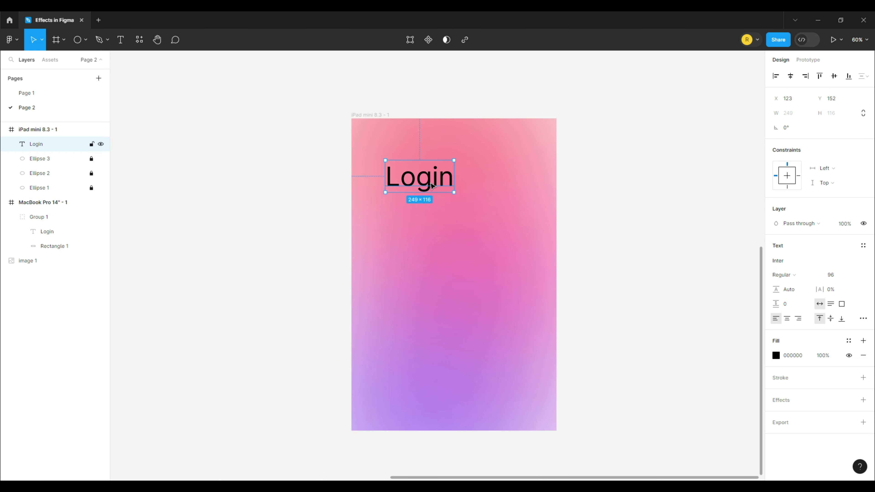
left_click_drag(430, 189, 466, 376)
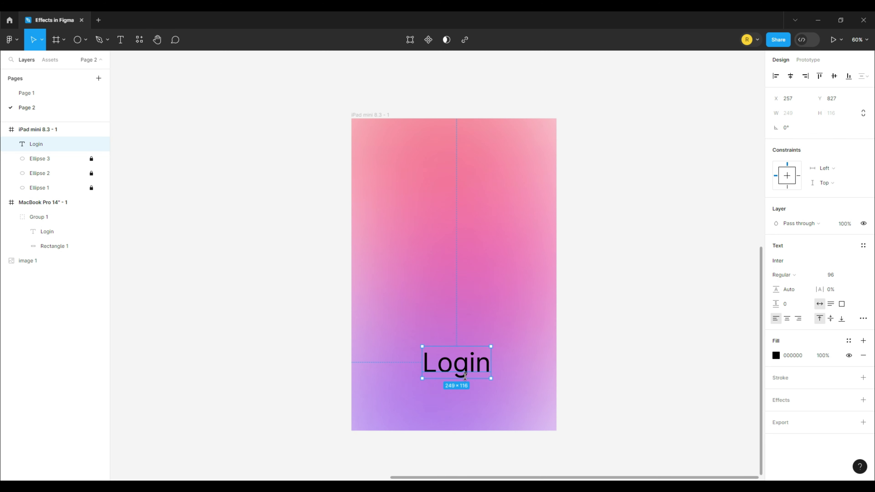
left_click_drag(479, 366, 464, 243)
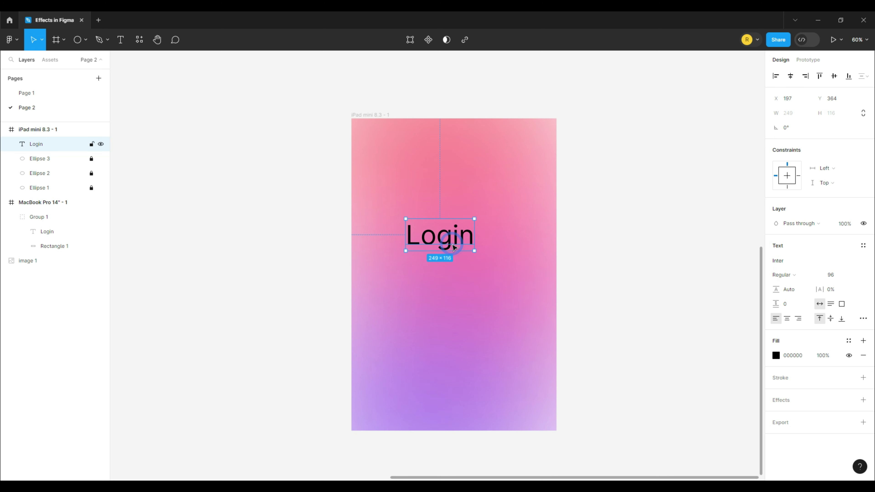
Create a 1440 × 1024 Desktop frame in the empty canvas area beyond the iPad mini frame
left_click_drag(492, 292, 310, 310)
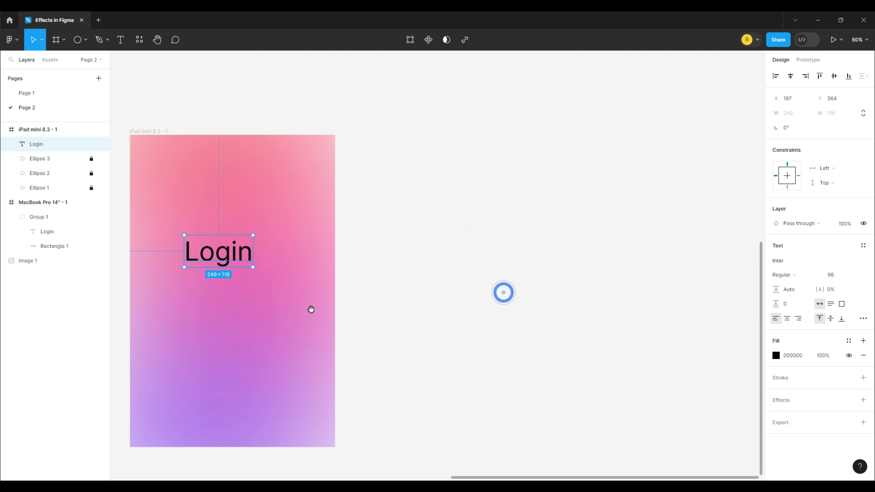
scroll(358, 310, "right", 3)
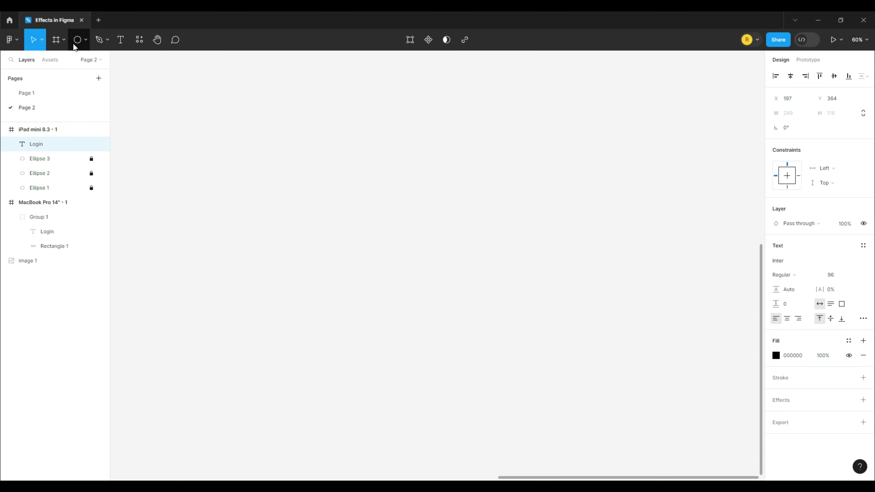
left_click(64, 39)
left_click(66, 61)
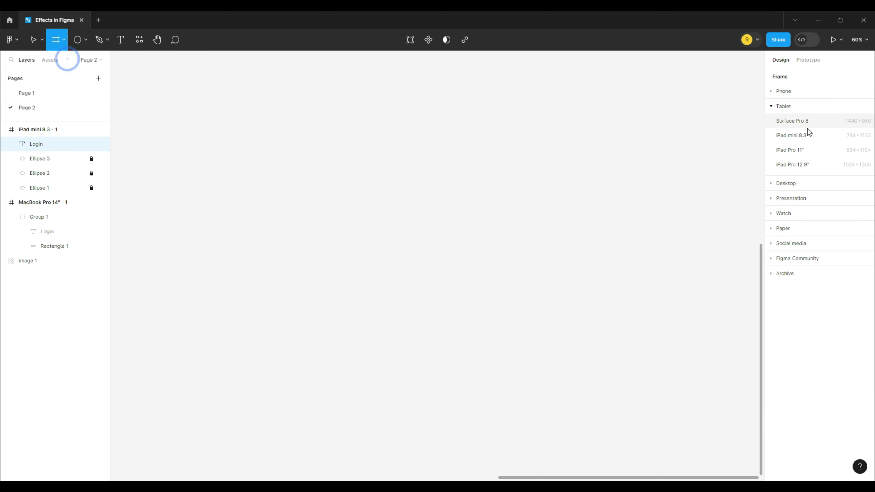
left_click(789, 185)
left_click(787, 181)
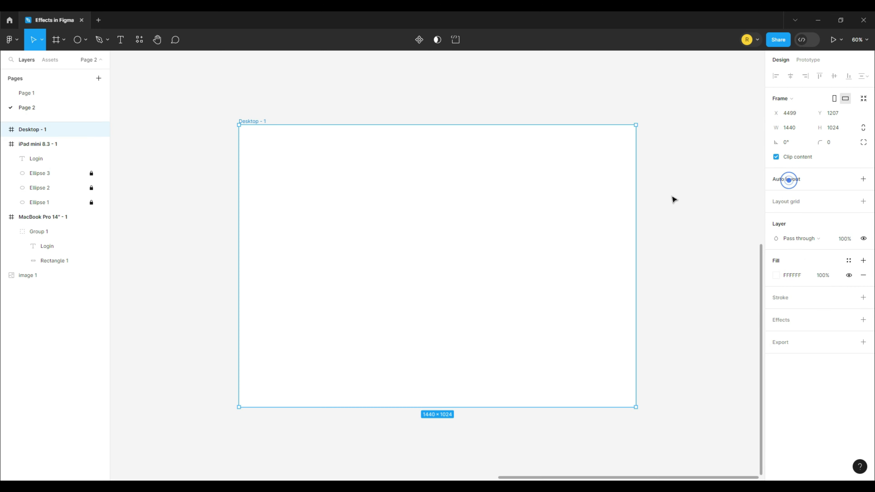
Place the image green leaves.webp from Downloads inside the Desktop frame
left_click(82, 42)
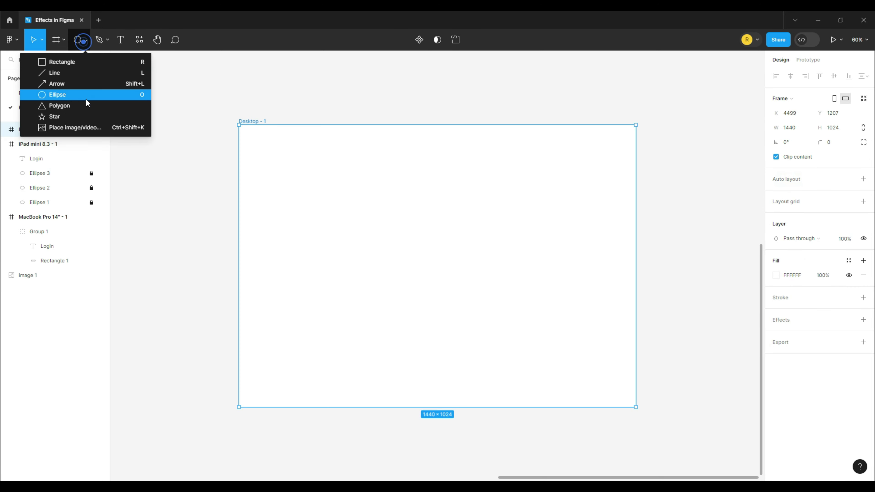
left_click(88, 125)
left_click(138, 139)
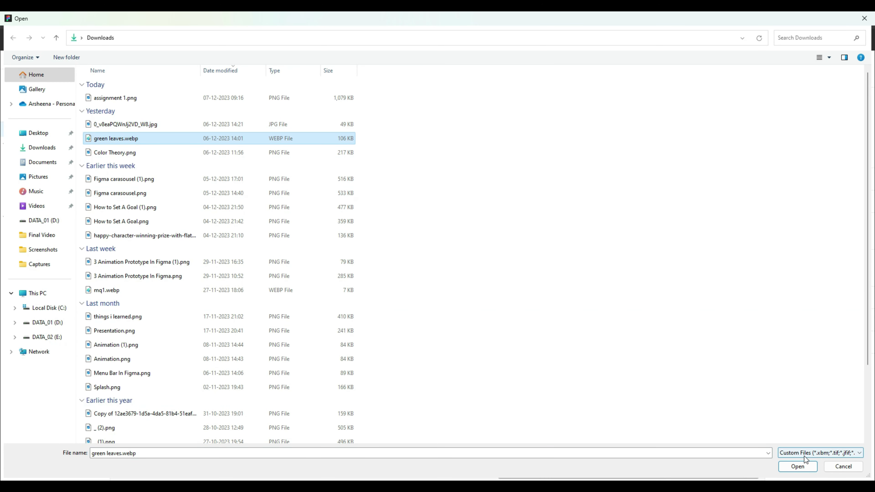
left_click(782, 456)
left_click(410, 228)
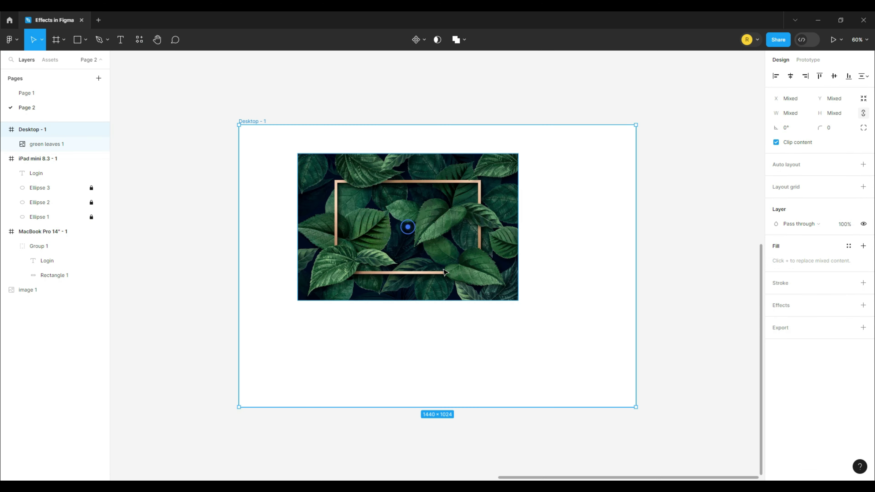
Enlarge the green leaves image to about 1501 × 1062 so it covers the whole Desktop frame
left_click(517, 293)
left_click_drag(519, 299, 637, 390)
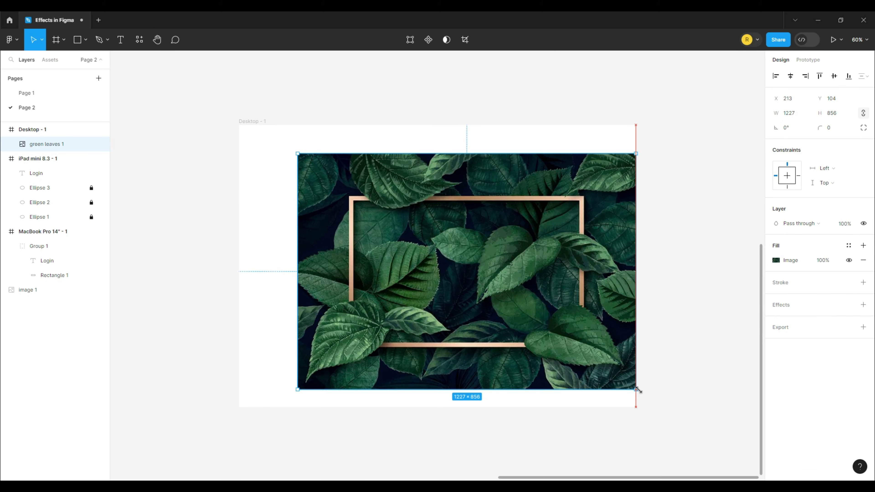
left_click_drag(297, 388, 231, 413)
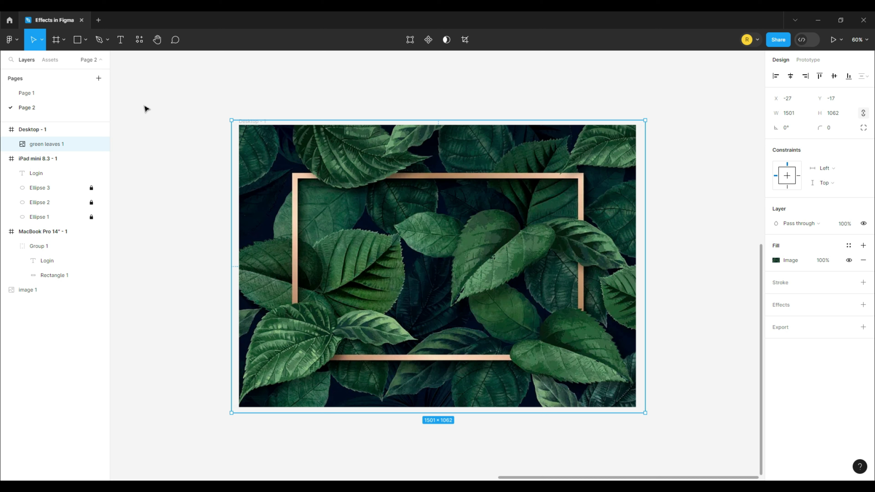
Draw a rectangle of about 1152 × 750 over the leaves image at about X 150, Y 157
left_click(87, 44)
left_click(84, 61)
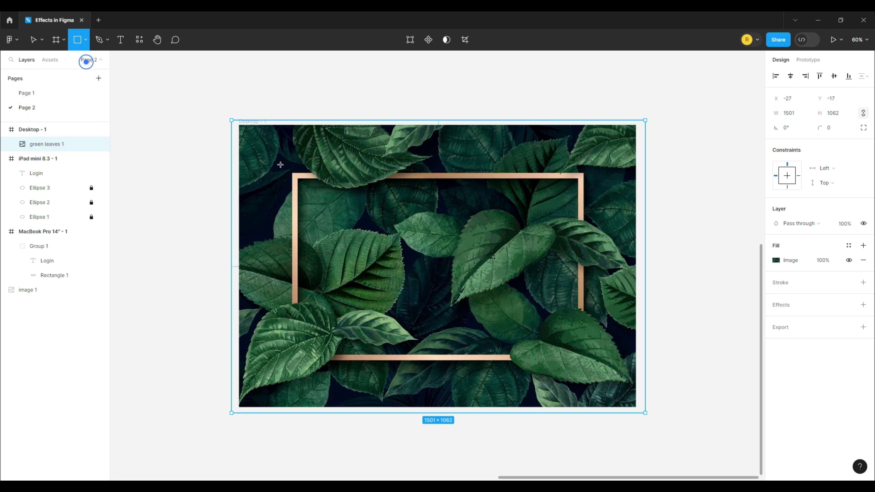
mouse_move(280, 168)
left_mouse_down()
mouse_move(321, 316)
mouse_move(596, 375)
left_mouse_up()
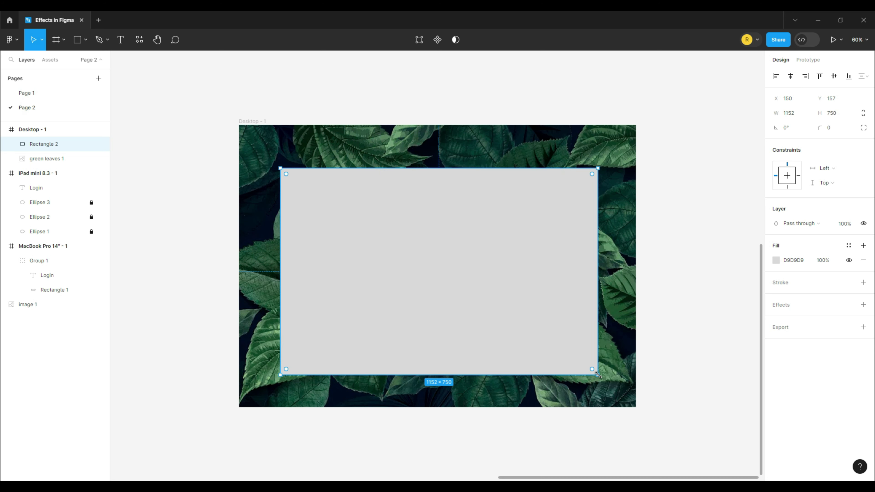
Centre the rectangle over the leaves in the Desktop frame and fill it with white (FFFFFF) at 25% opacity
mouse_move(537, 301)
left_mouse_down()
mouse_move(561, 303)
mouse_move(537, 299)
mouse_move(542, 290)
left_mouse_up()
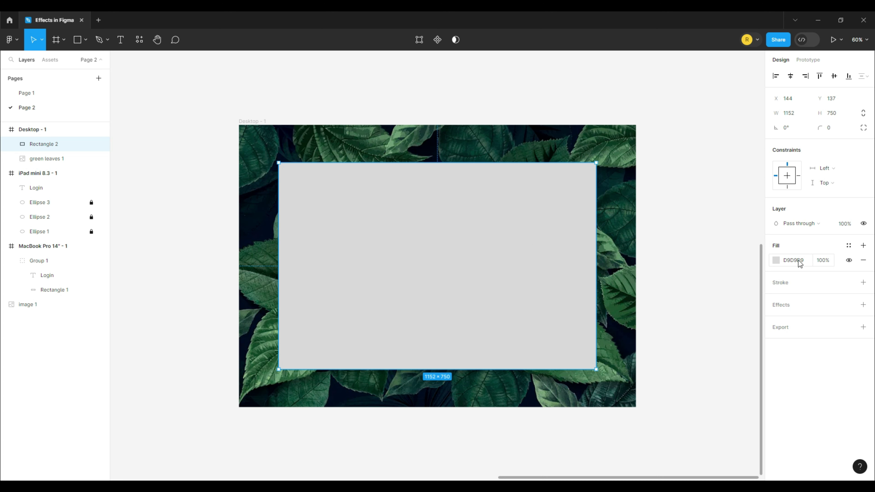
left_click(777, 261)
left_click_drag(659, 251, 638, 242)
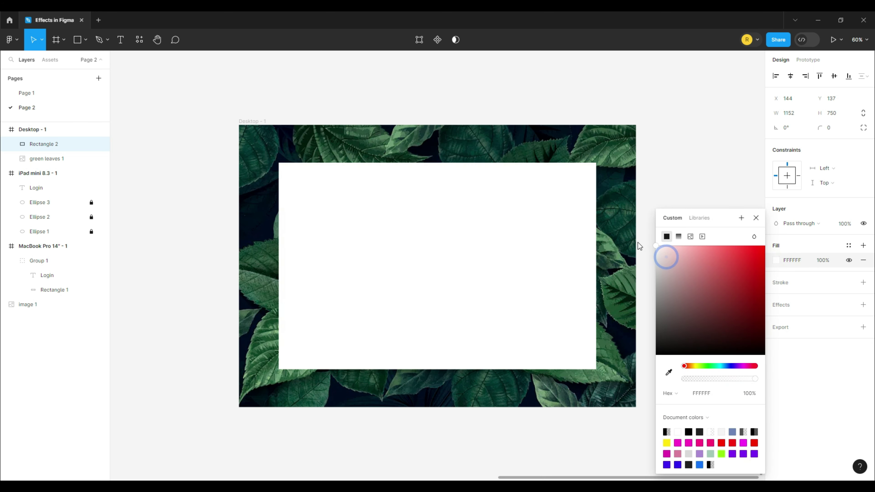
left_click(823, 260)
left_click(823, 260)
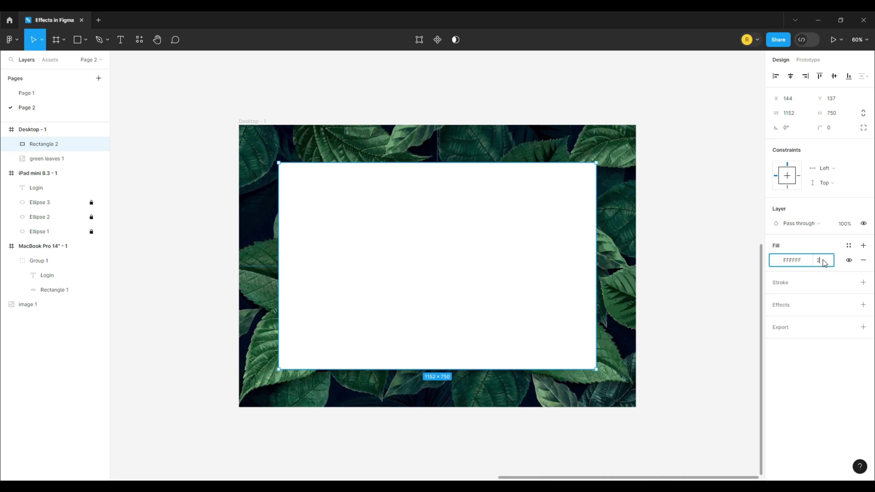
key("Return")
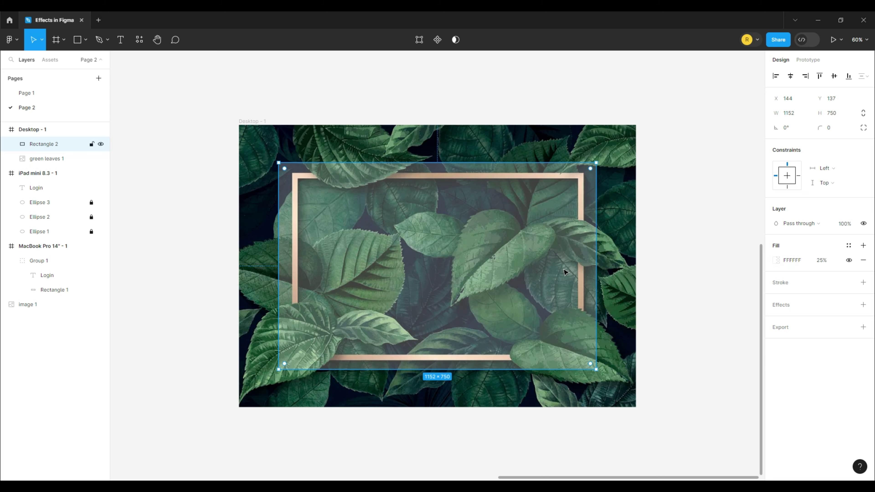
Add a Background blur effect with a blur of 25 to the translucent white rectangle
left_click(863, 306)
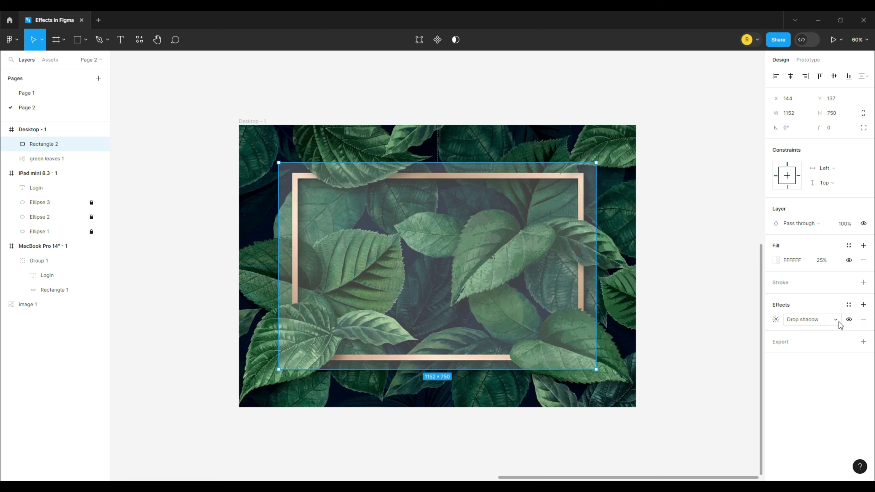
left_click(839, 322)
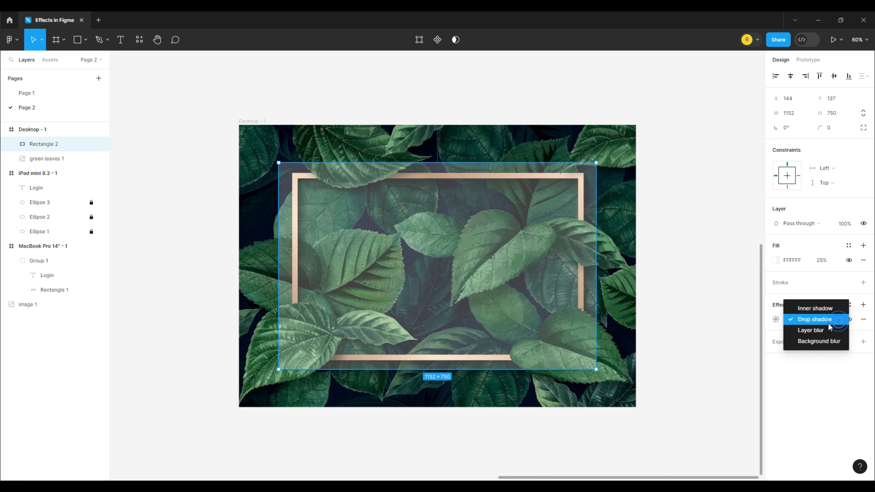
left_click(824, 342)
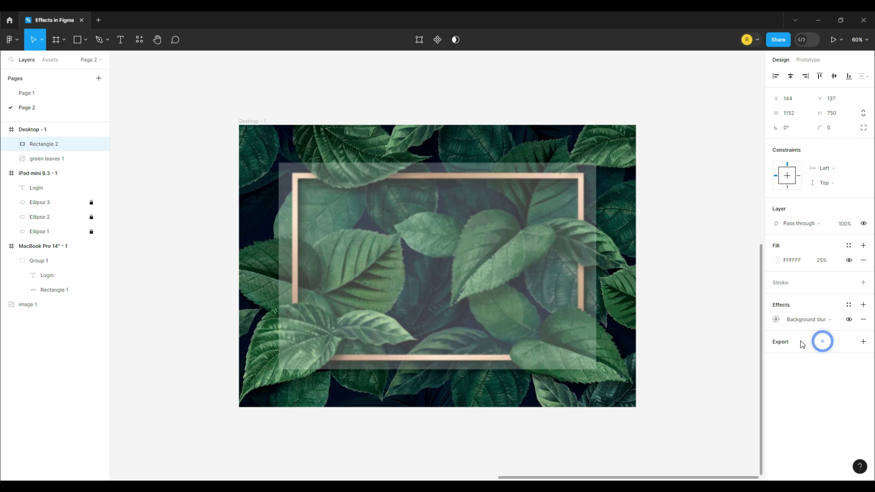
left_click(776, 321)
left_click_drag(720, 326, 706, 190)
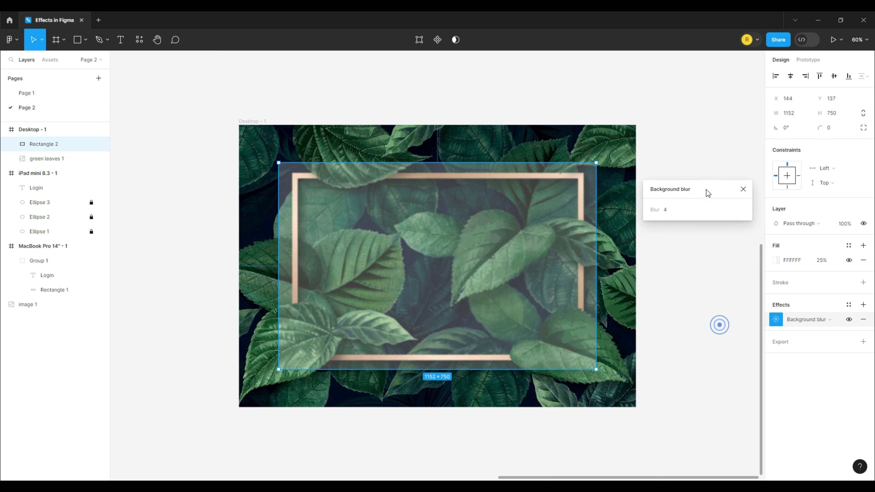
type("25")
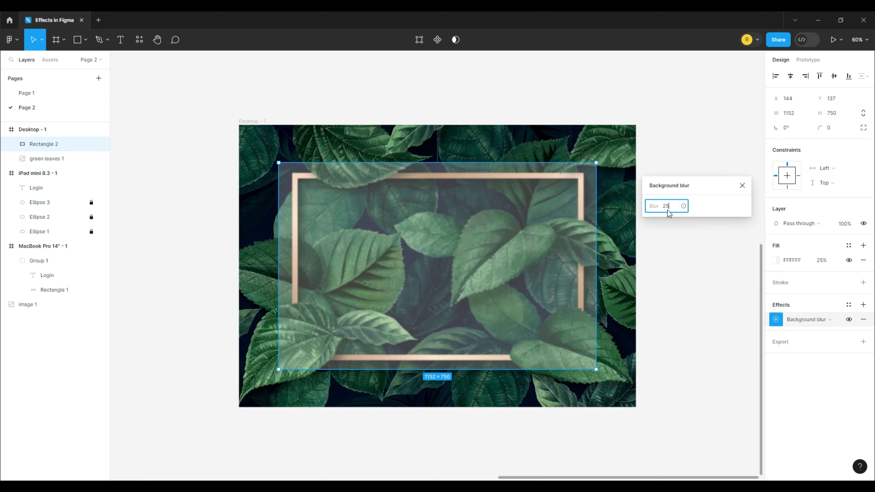
key("Return")
Shift the rectangle to about X 148, Y 162 and increase its background blur to 35 and finally 50
mouse_move(446, 301)
left_mouse_down()
mouse_move(470, 254)
mouse_move(388, 258)
mouse_move(480, 274)
mouse_move(442, 305)
mouse_move(442, 297)
mouse_move(445, 313)
mouse_move(445, 304)
left_mouse_up()
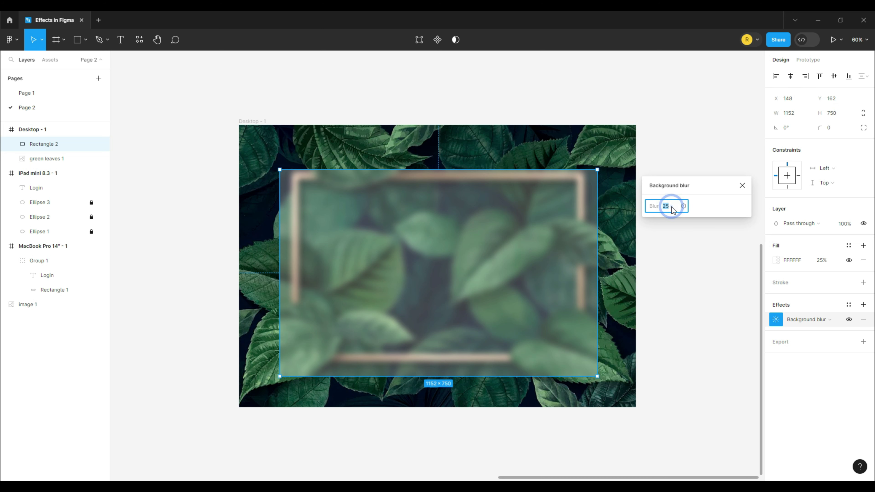
key("Return")
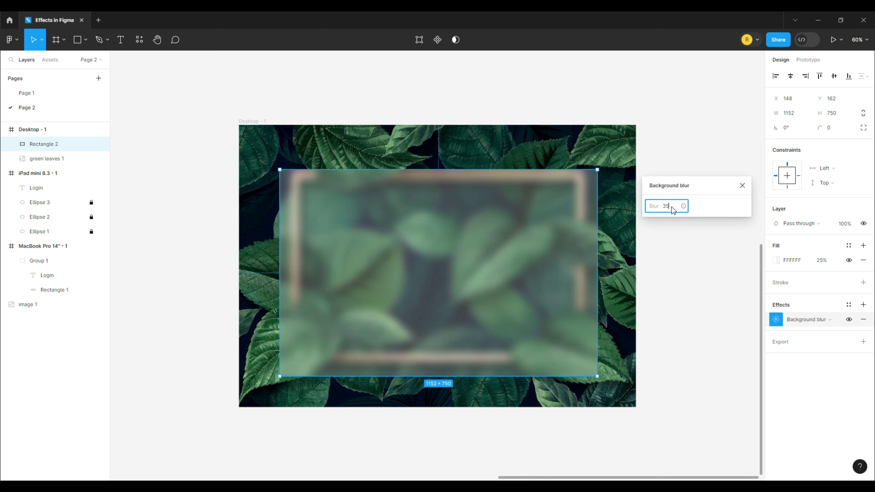
type("50")
key("Return")
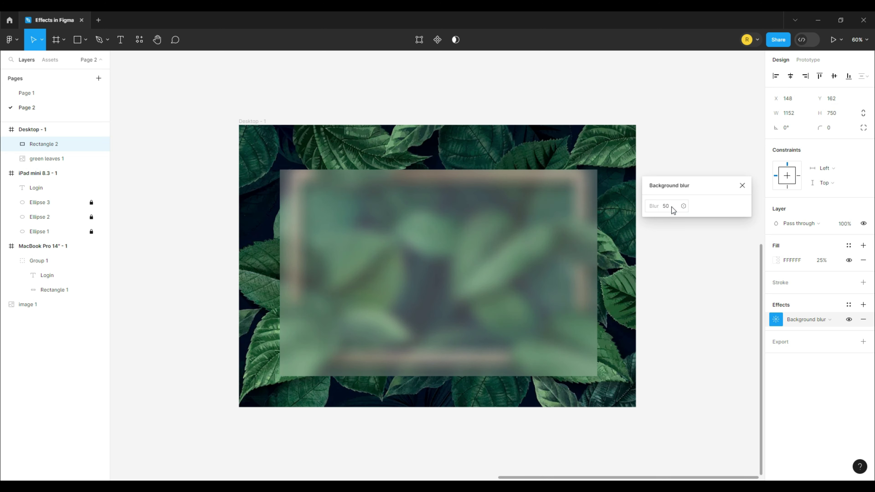
Shrink the blurred rectangle to about 558 × 547 and move it over the leaves to about X 665, Y 74
mouse_move(482, 308)
left_mouse_down()
mouse_move(494, 276)
mouse_move(463, 269)
mouse_move(485, 309)
mouse_move(480, 341)
mouse_move(477, 303)
left_mouse_up()
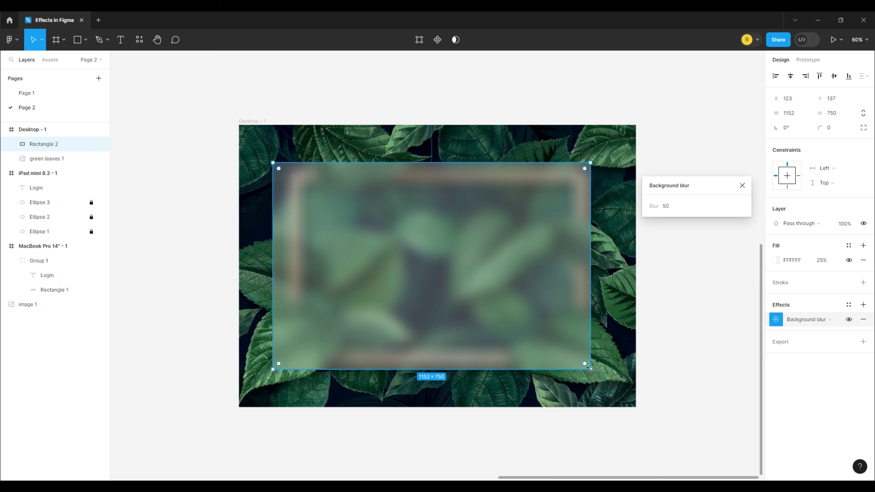
left_click_drag(590, 370, 426, 283)
left_click_drag(398, 248, 548, 231)
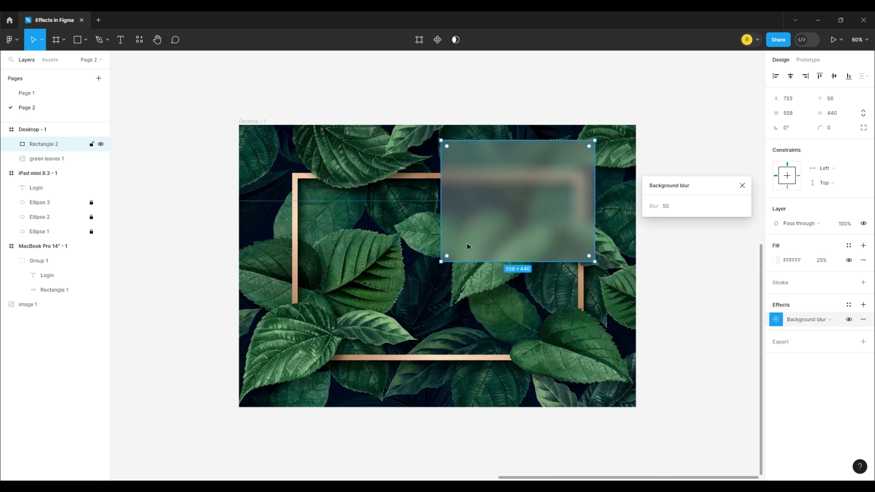
left_click_drag(446, 262, 446, 291)
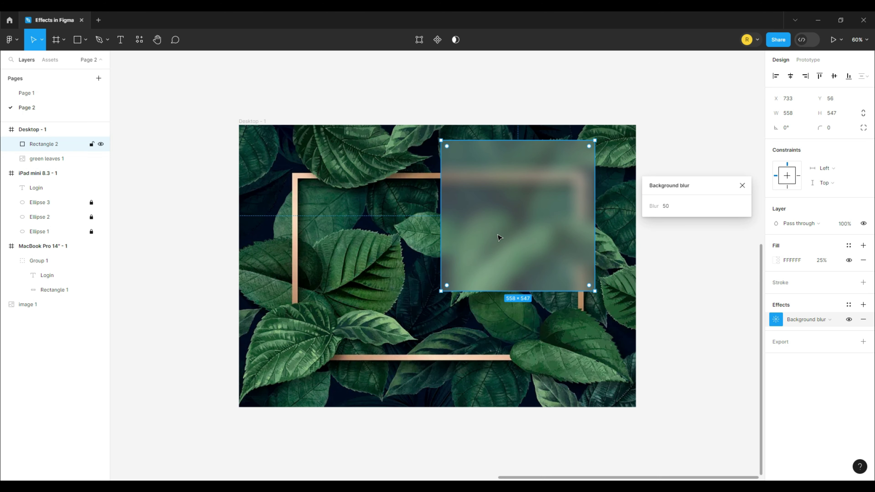
left_click(497, 247)
left_click_drag(518, 254, 499, 258)
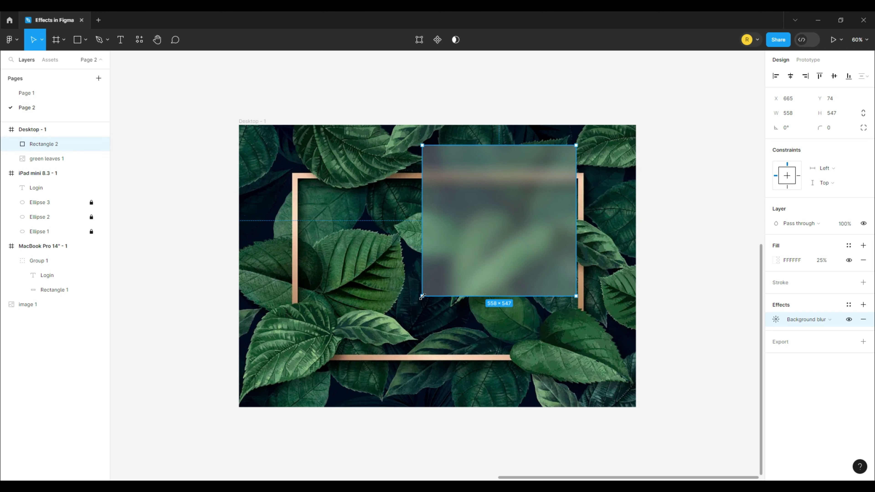
Enlarge the blurred rectangle to about 1163 × 794 and place it at about X 108, Y 85 in the Desktop frame
left_click_drag(423, 297, 275, 348)
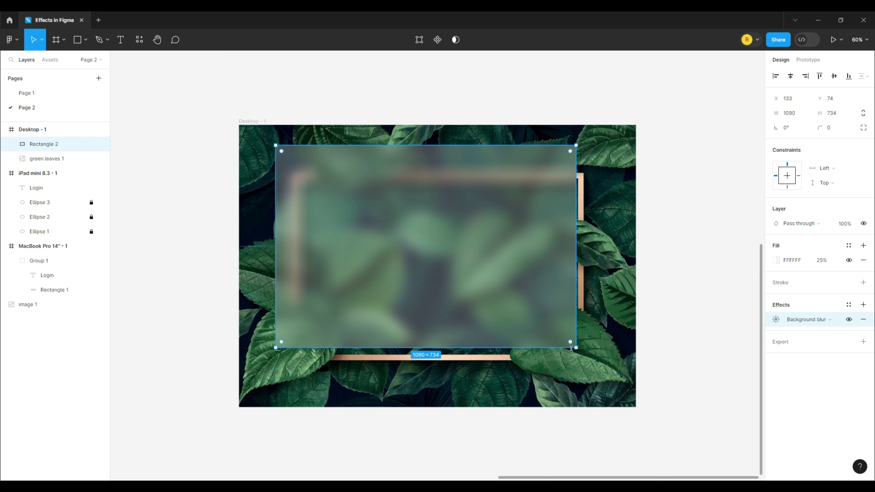
left_click_drag(571, 349, 571, 364)
left_click_drag(575, 316, 596, 316)
mouse_move(536, 303)
left_mouse_down()
mouse_move(565, 300)
mouse_move(530, 304)
left_mouse_up()
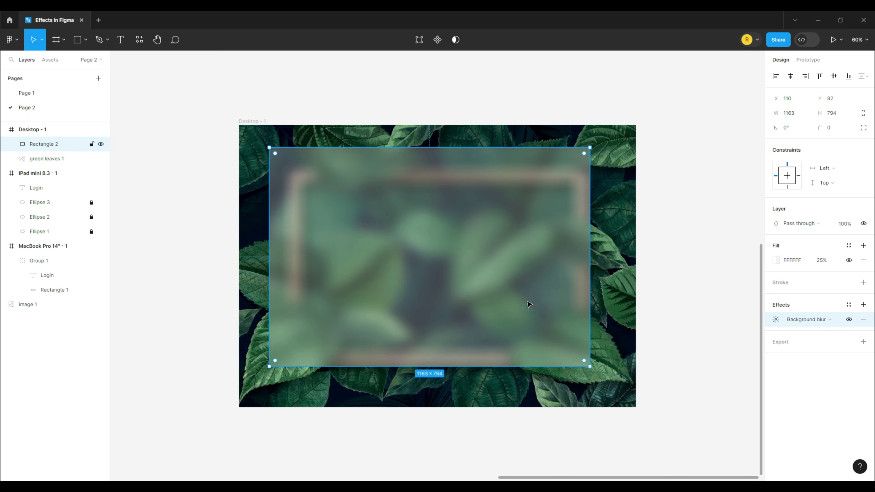
mouse_move(484, 288)
left_mouse_down()
mouse_move(517, 308)
mouse_move(484, 289)
left_mouse_up()
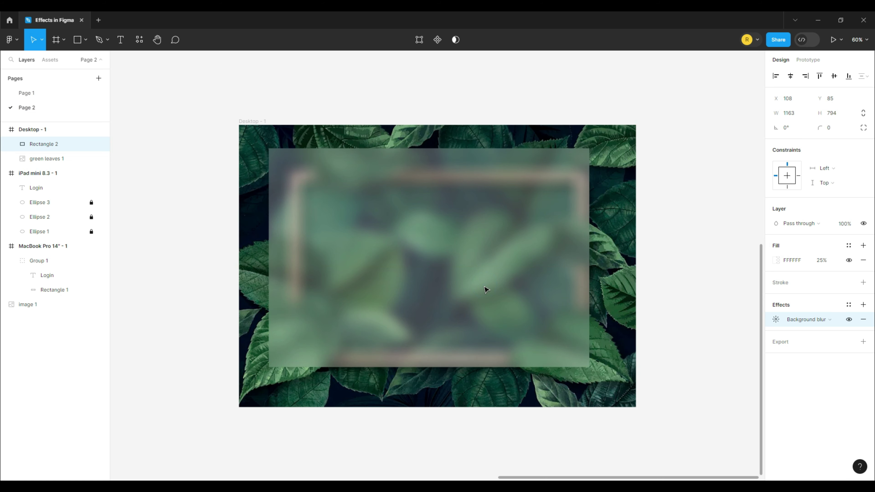
Look at the glass-style membership card example on Page 1 and return to Page 2
left_click(31, 93)
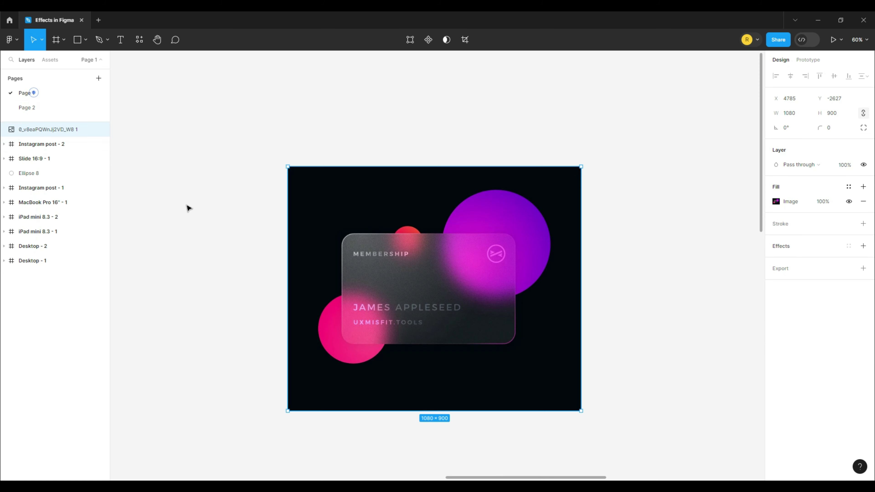
scroll(552, 346, "down", 1)
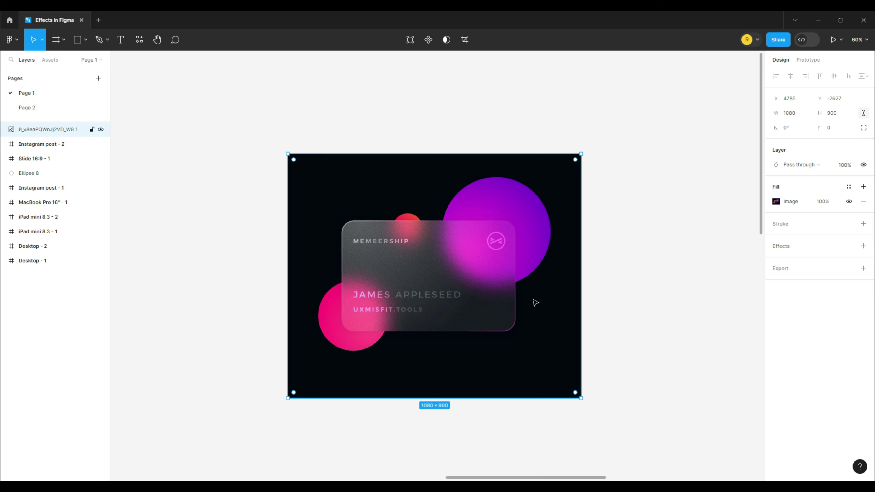
left_click(30, 108)
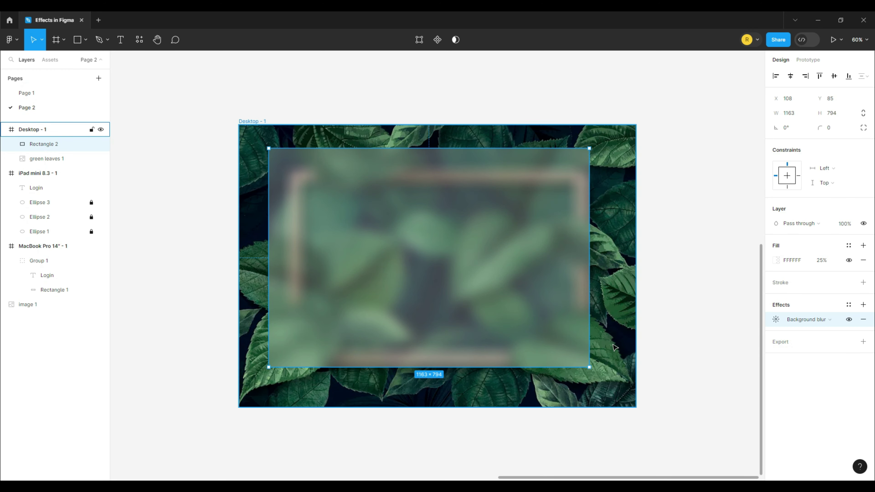
Create a 1080 × 1080 Instagram post frame in the empty canvas beyond the Desktop frame and fill it with 222222
scroll(615, 347, "right", 10)
left_click(483, 286)
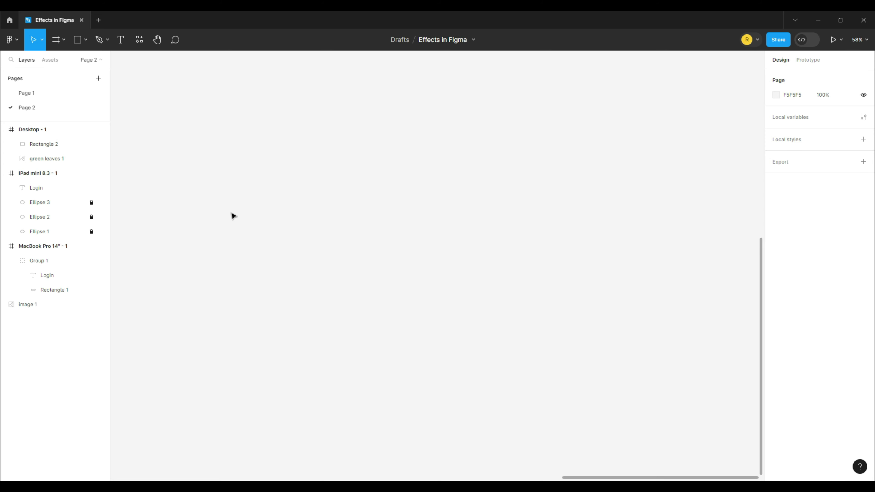
left_click(86, 42)
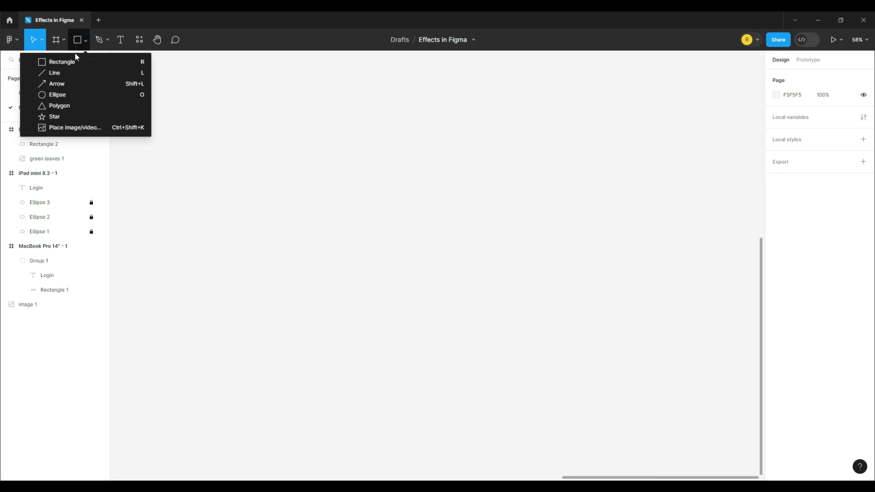
left_click(63, 46)
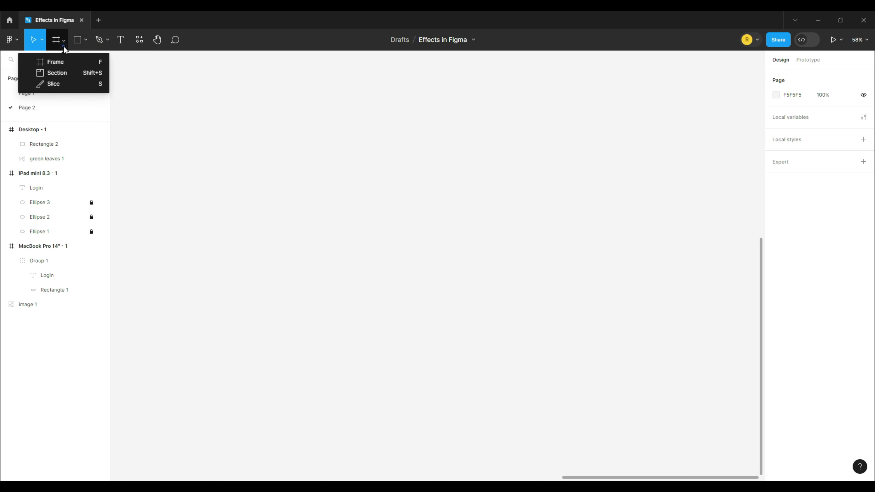
left_click(62, 61)
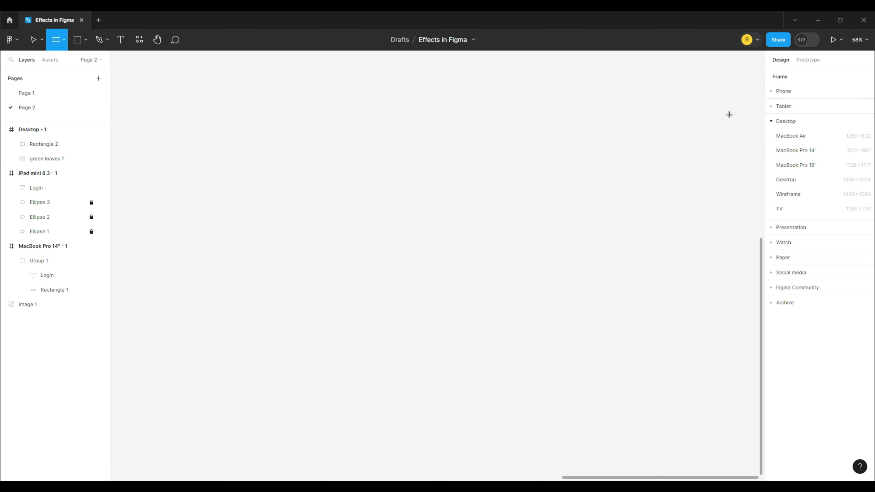
left_click(785, 274)
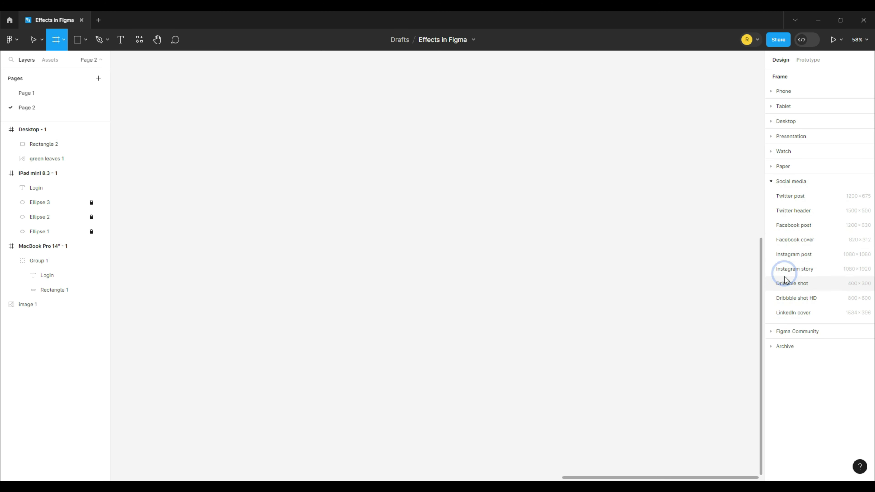
left_click(801, 257)
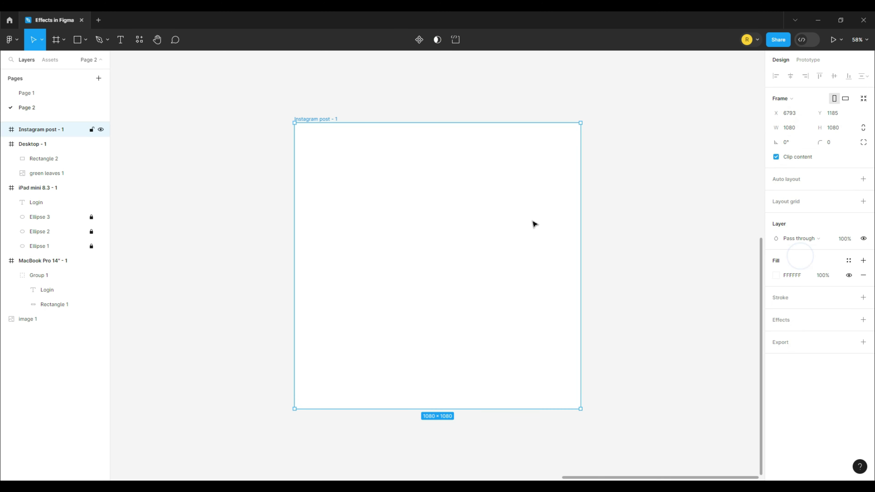
left_click(791, 277)
key("Return")
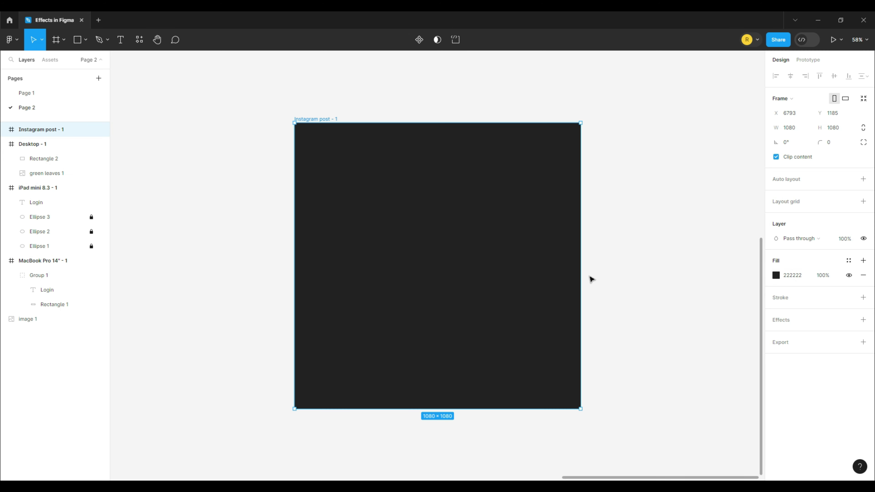
Draw a square of about 478 × 478 with a corner radius of 50, centred in the Instagram post frame
left_click(85, 41)
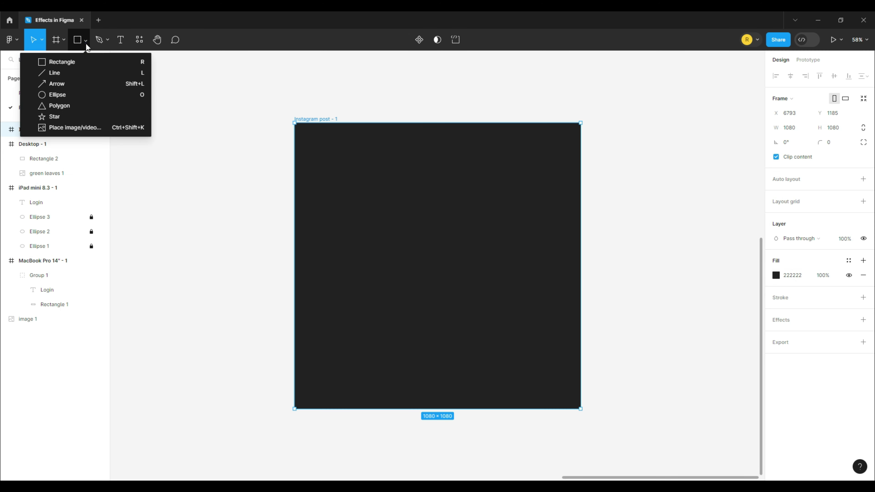
left_click(86, 64)
left_click_drag(368, 219, 469, 290)
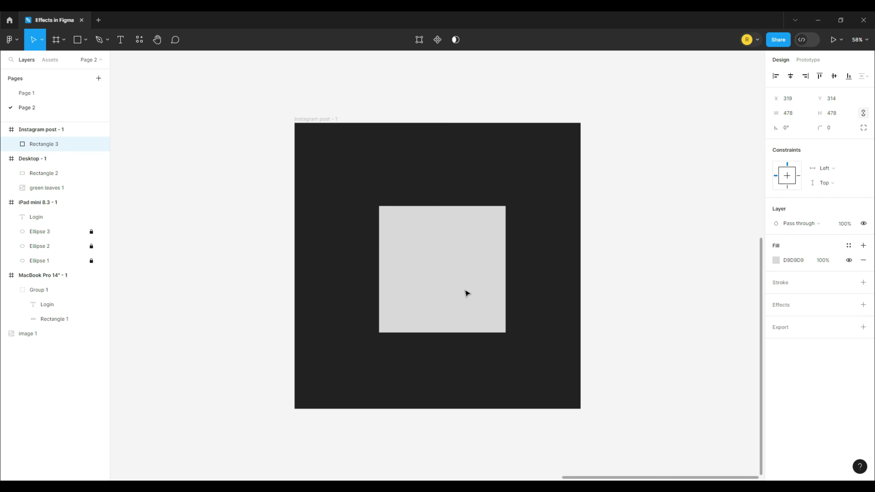
left_click_drag(500, 212, 494, 219)
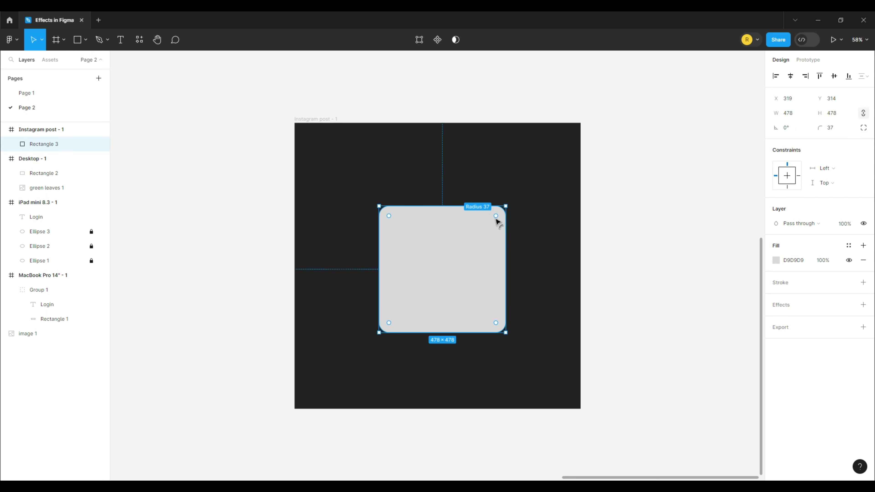
left_click_drag(459, 271, 455, 267)
Fill the rounded square with 222222 to match the frame and deselect it
left_click(790, 265)
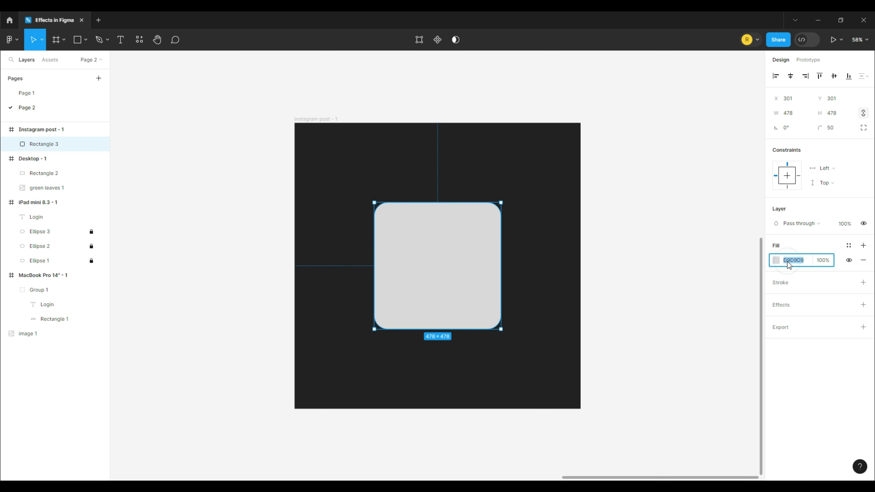
type("222222")
key("Return")
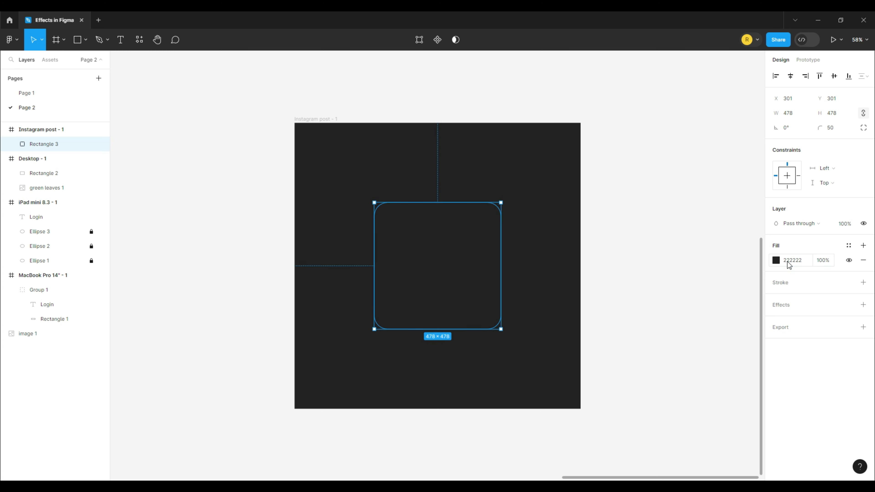
left_click(790, 264)
left_click(700, 262)
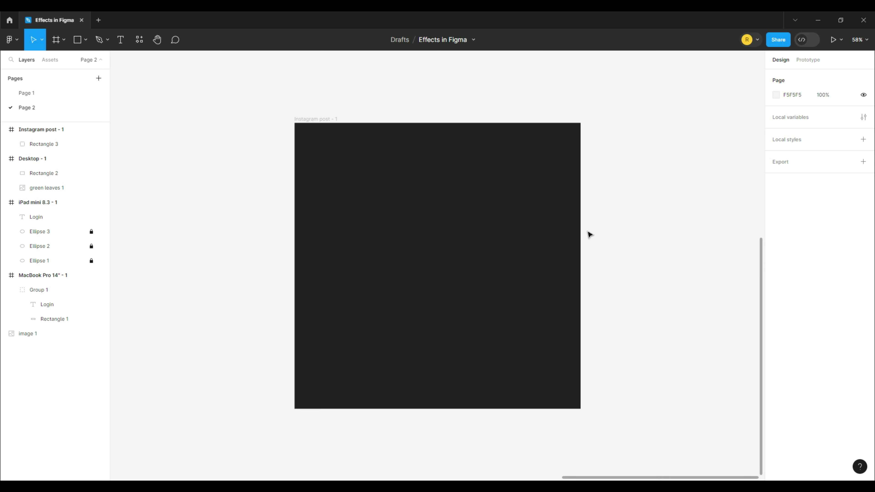
Add a drop shadow to the rounded square in the Instagram post frame, offset 8 on both X and Y
left_click(451, 269)
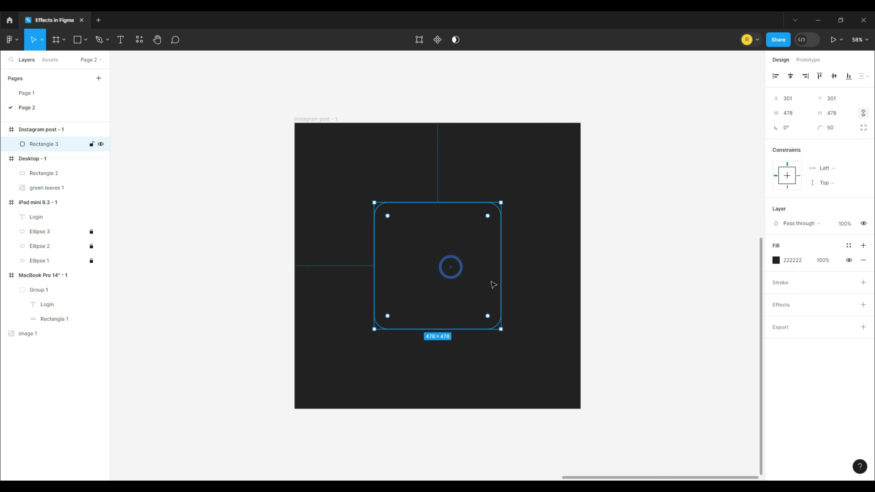
left_click(864, 305)
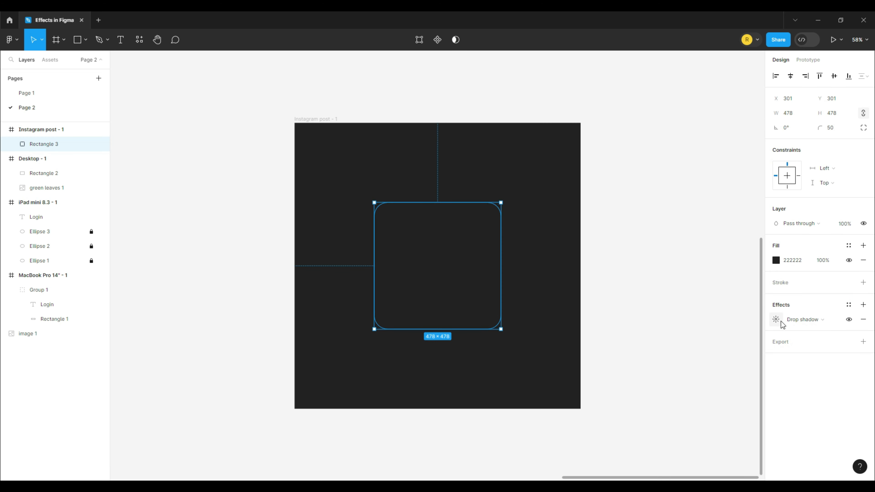
key("ctrl+equal")
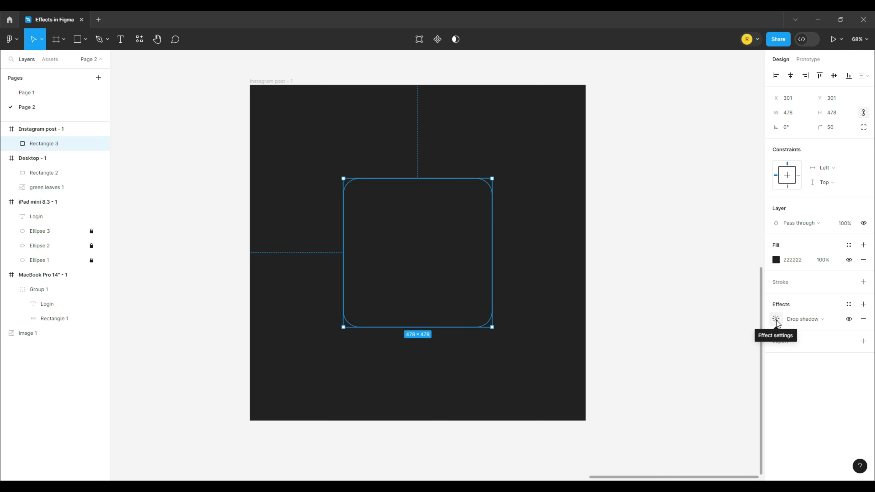
left_click(777, 320)
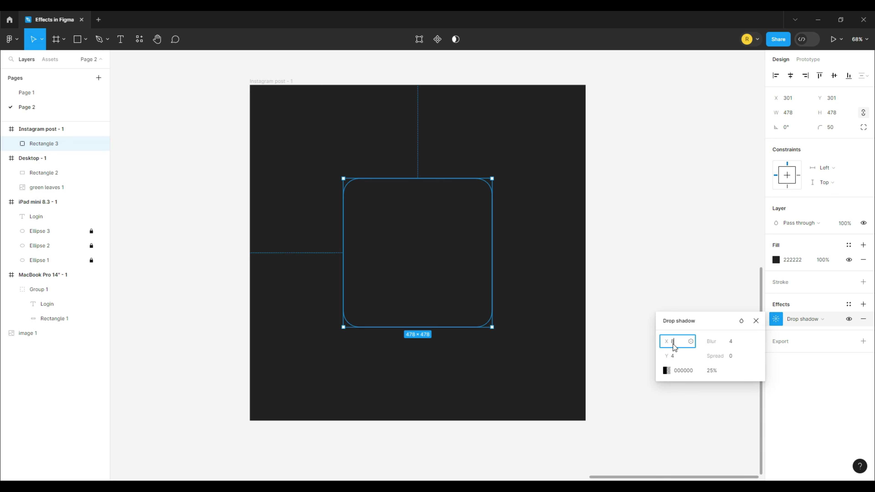
left_click(677, 356)
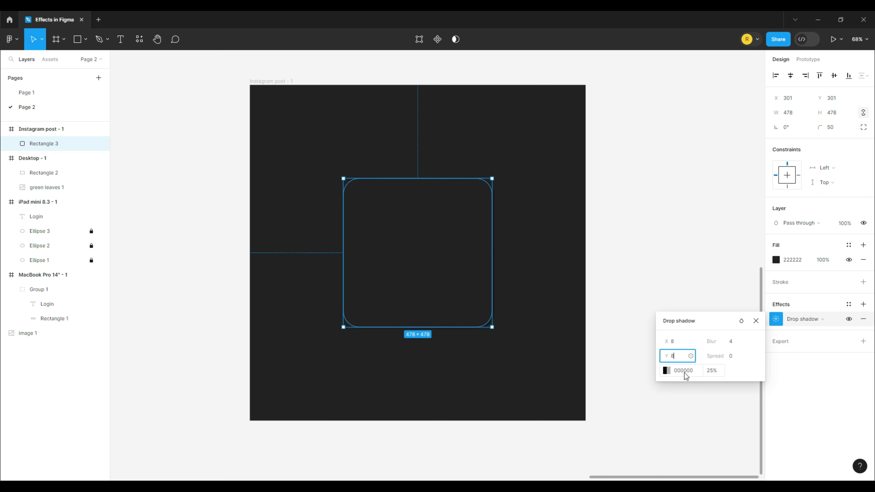
Set the drop shadow's opacity to 65% and its blur to 8, then deselect the rounded square
left_click(723, 374)
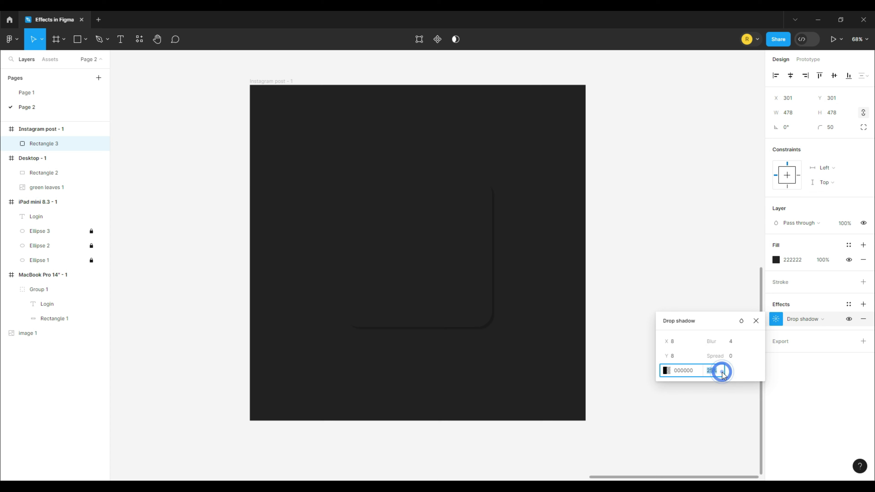
key("Return")
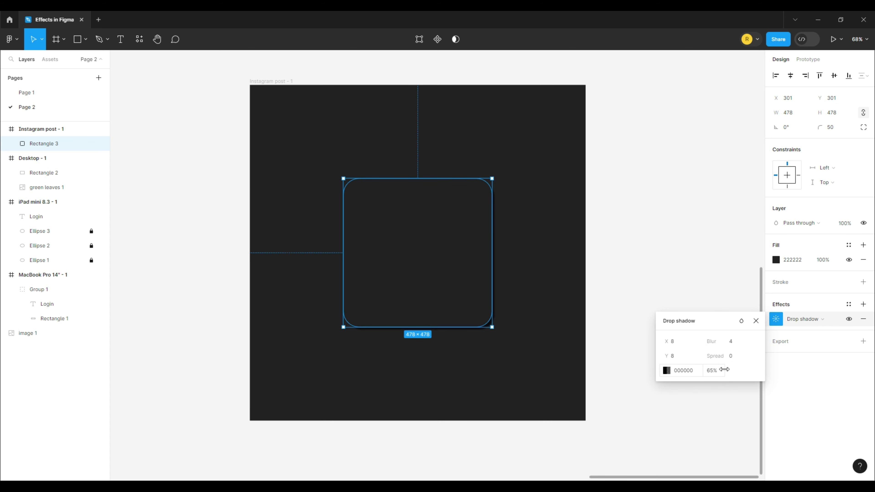
left_click(731, 342)
type("8")
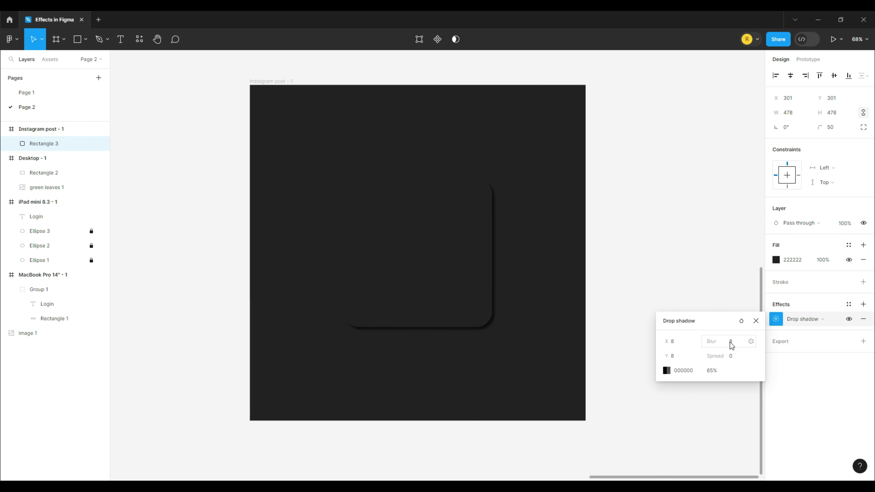
key("Return")
left_click(500, 373)
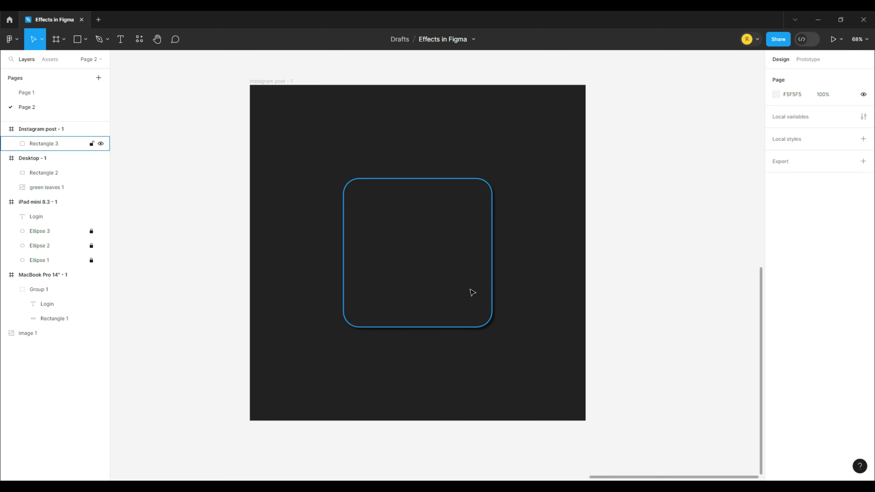
Add a second drop shadow to the rounded square, offset -8 on both X and Y
left_click(459, 280)
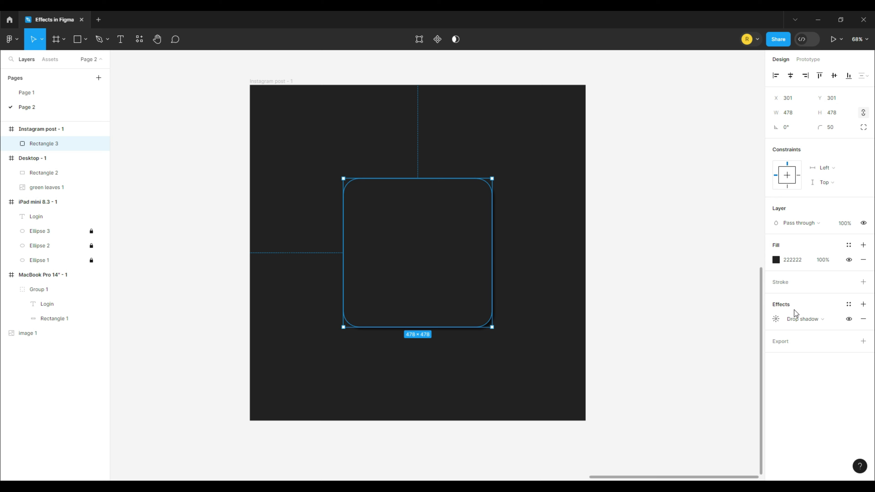
left_click(865, 305)
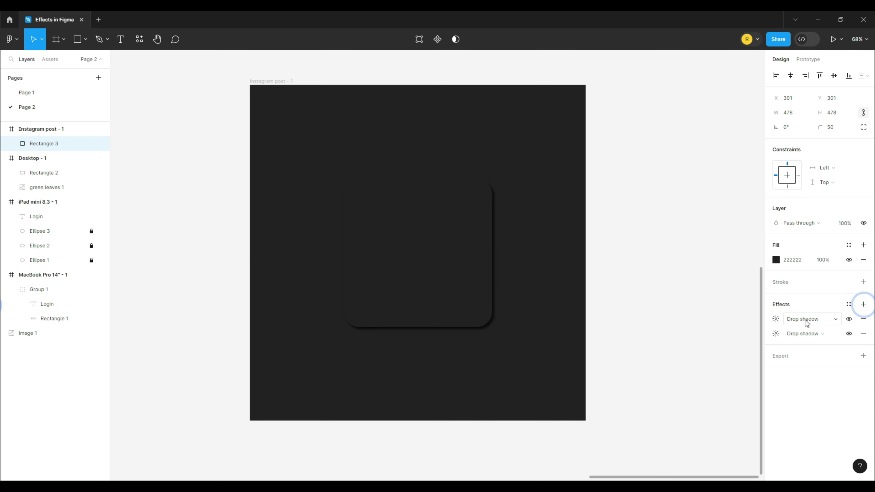
left_click(777, 320)
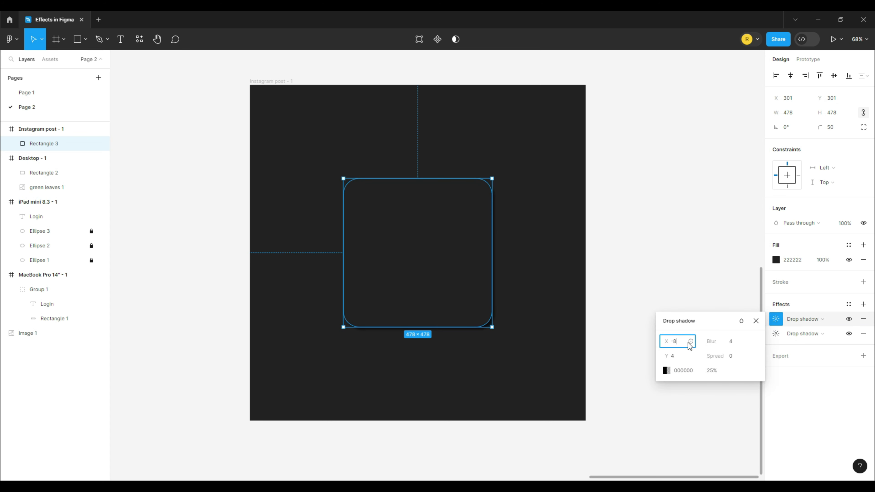
left_click(682, 358)
type("-8")
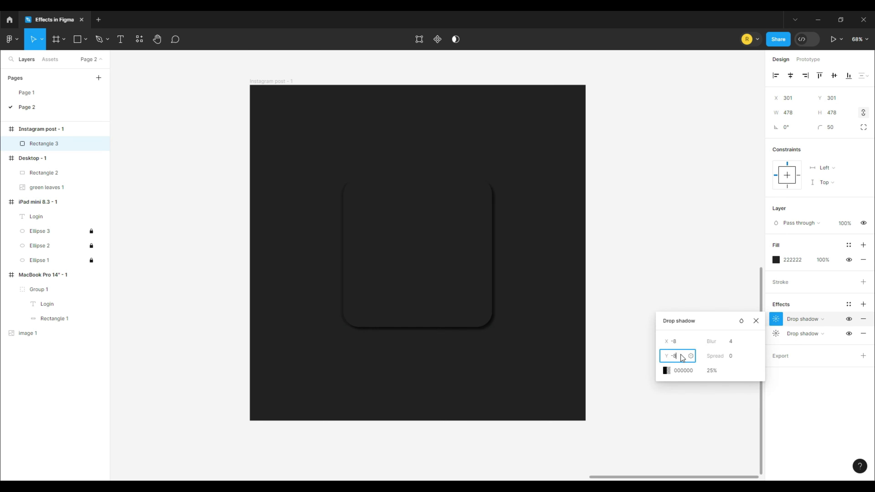
key("Return")
Give the second drop shadow a blur of 8 and the colour 4F4F4F, adjust its opacity, and deselect the rounded square
left_click(732, 343)
double_click(731, 343)
type("8")
left_click(686, 371)
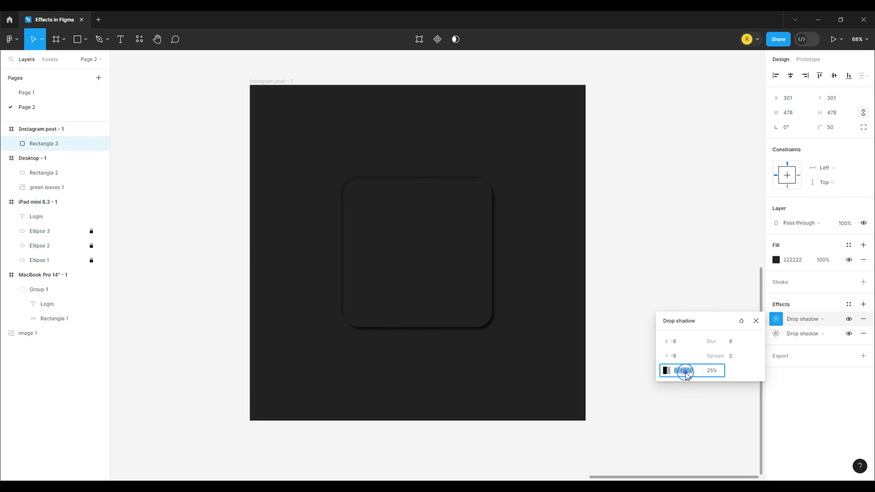
type("4f4f4f")
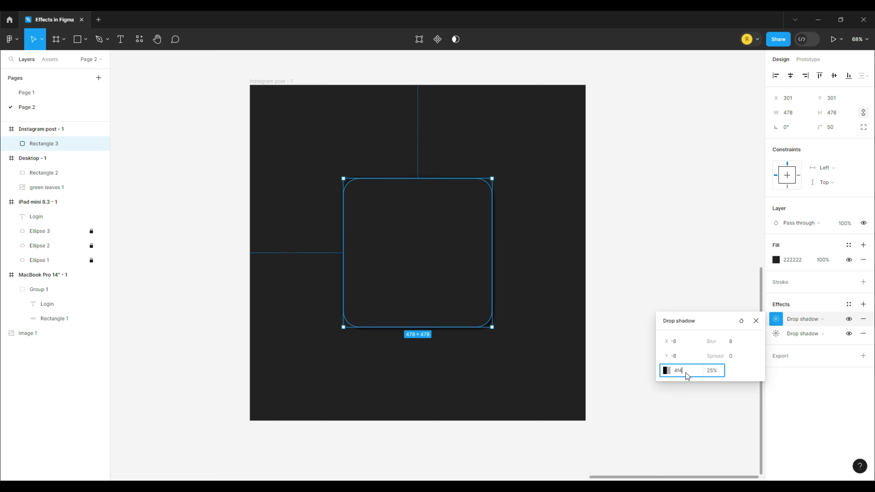
left_click(711, 371)
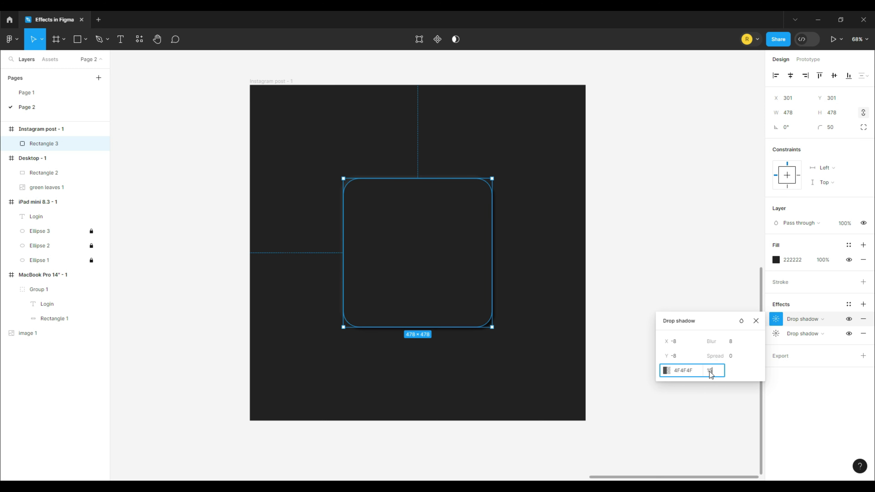
left_click(690, 386)
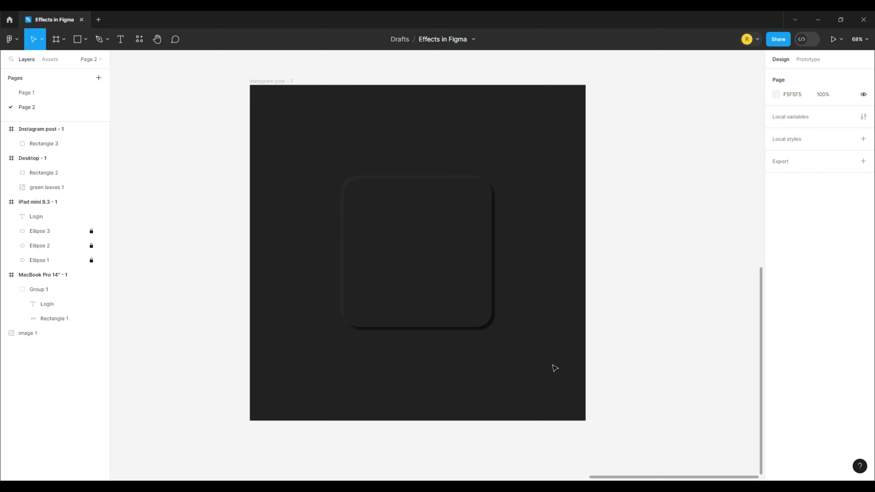
scroll(555, 368, "up", 3)
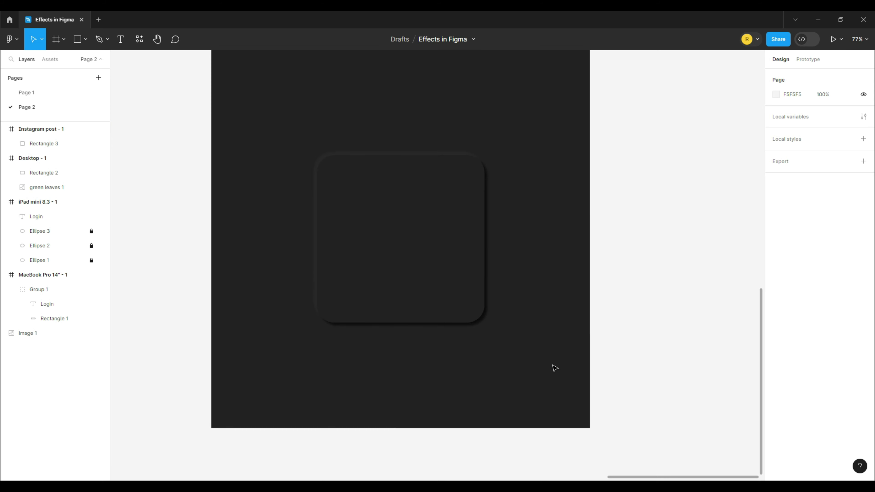
left_click_drag(556, 367, 590, 405)
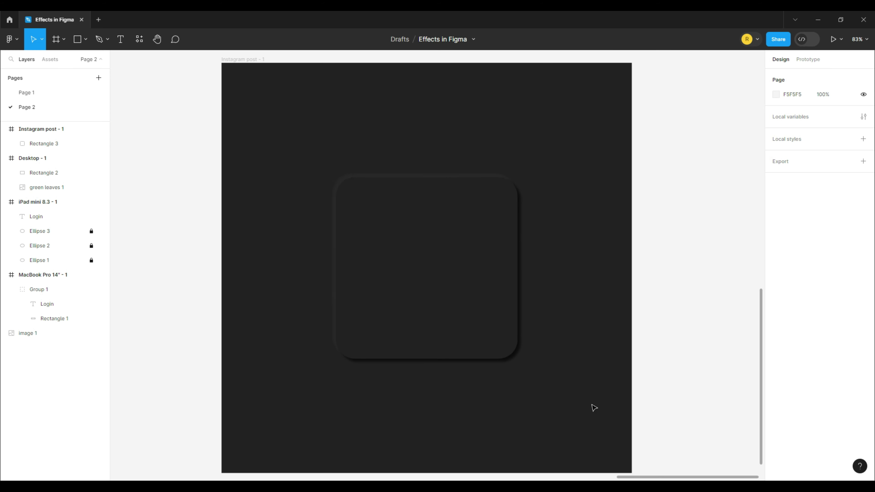
left_click_drag(623, 395, 625, 389)
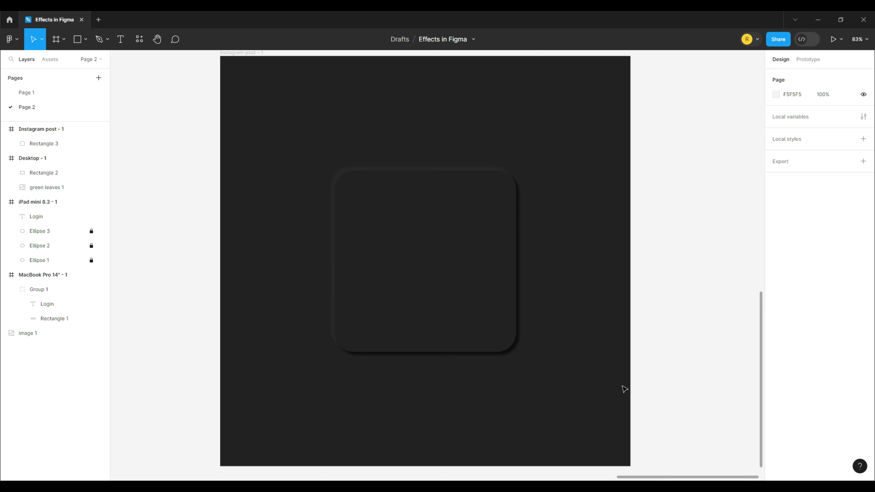
scroll(624, 390, "down", 2)
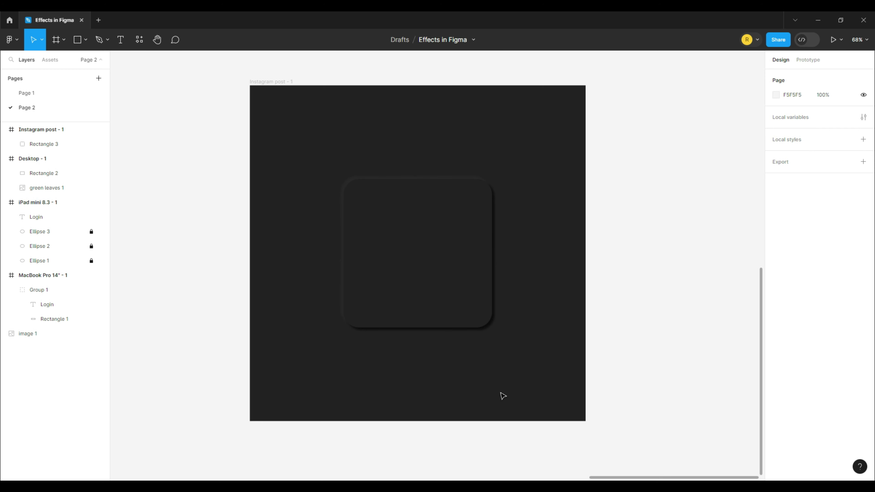